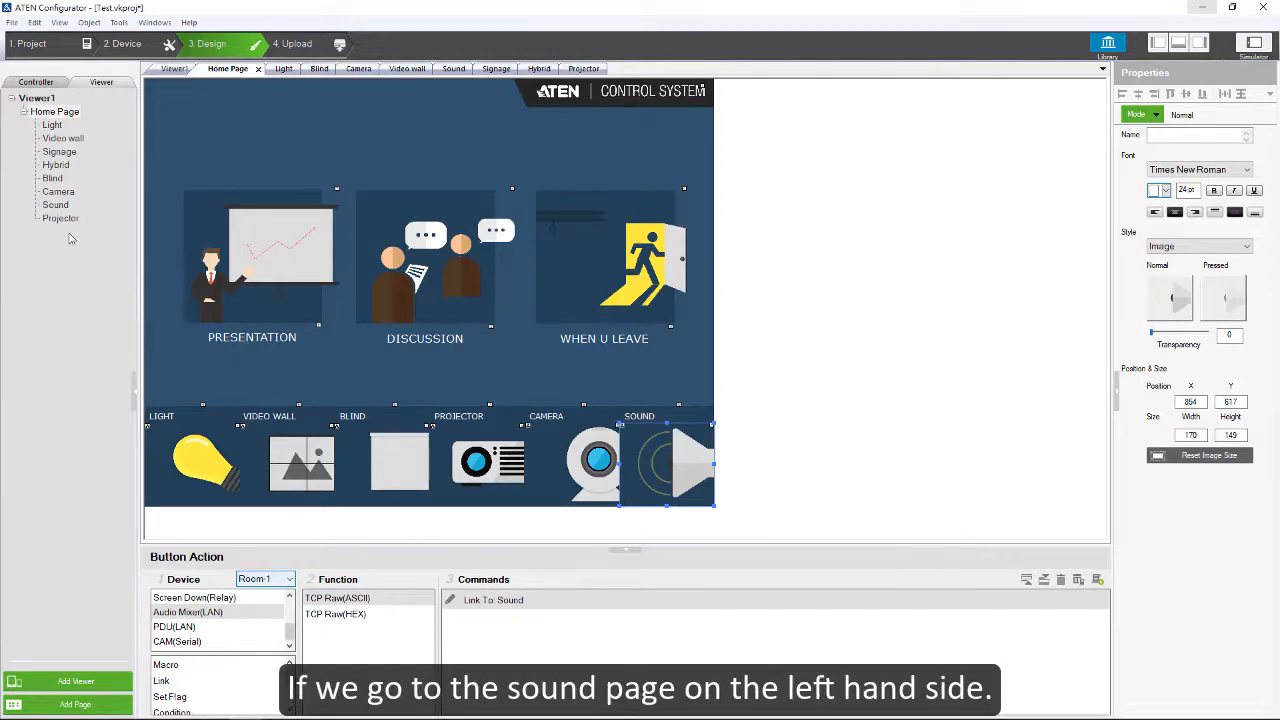
Step: Open the Sound page and look over speaker 1's mute button and three volume buttons
{"action": "left_click", "coordinate": [48, 205]}
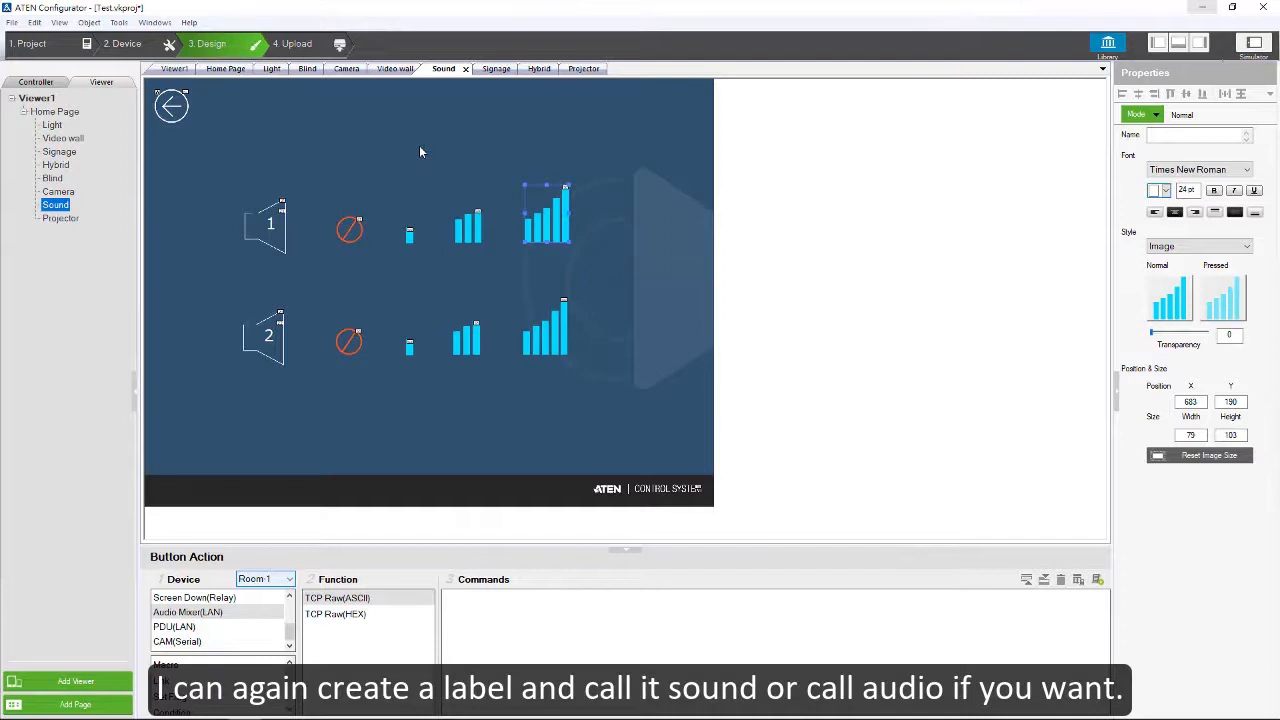
{"action": "left_click", "coordinate": [351, 229]}
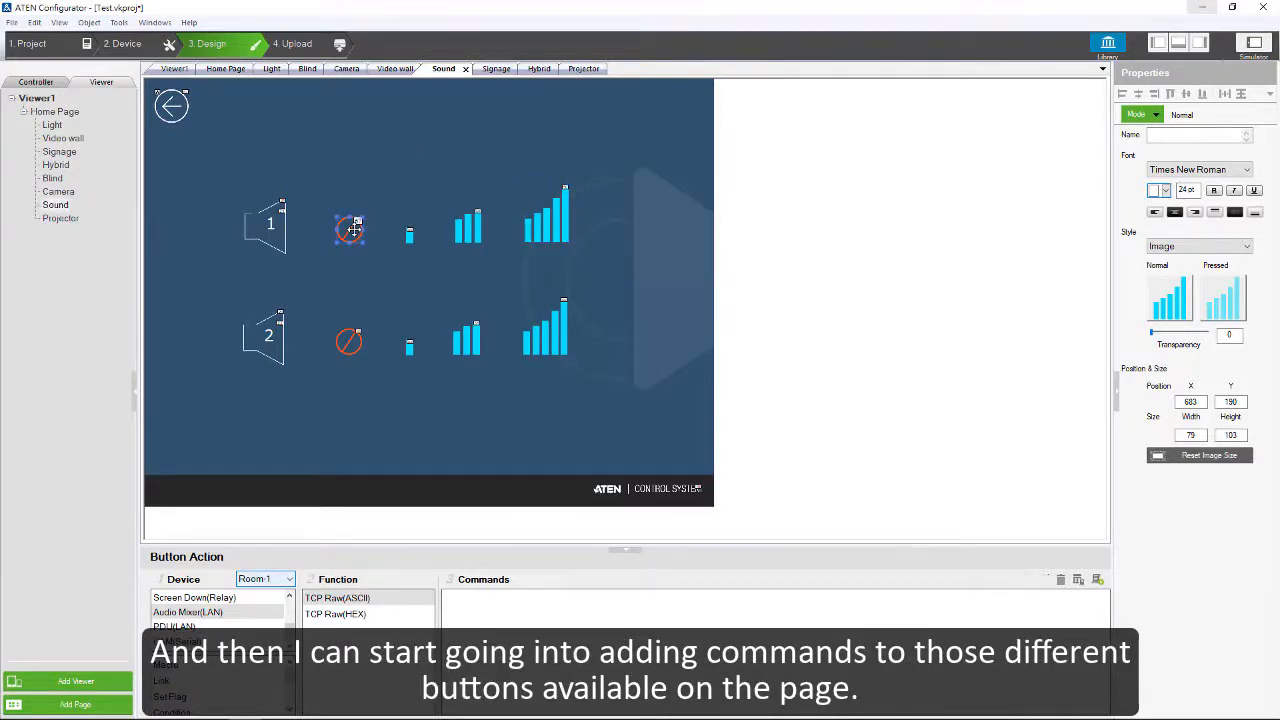
{"action": "left_click", "coordinate": [409, 236]}
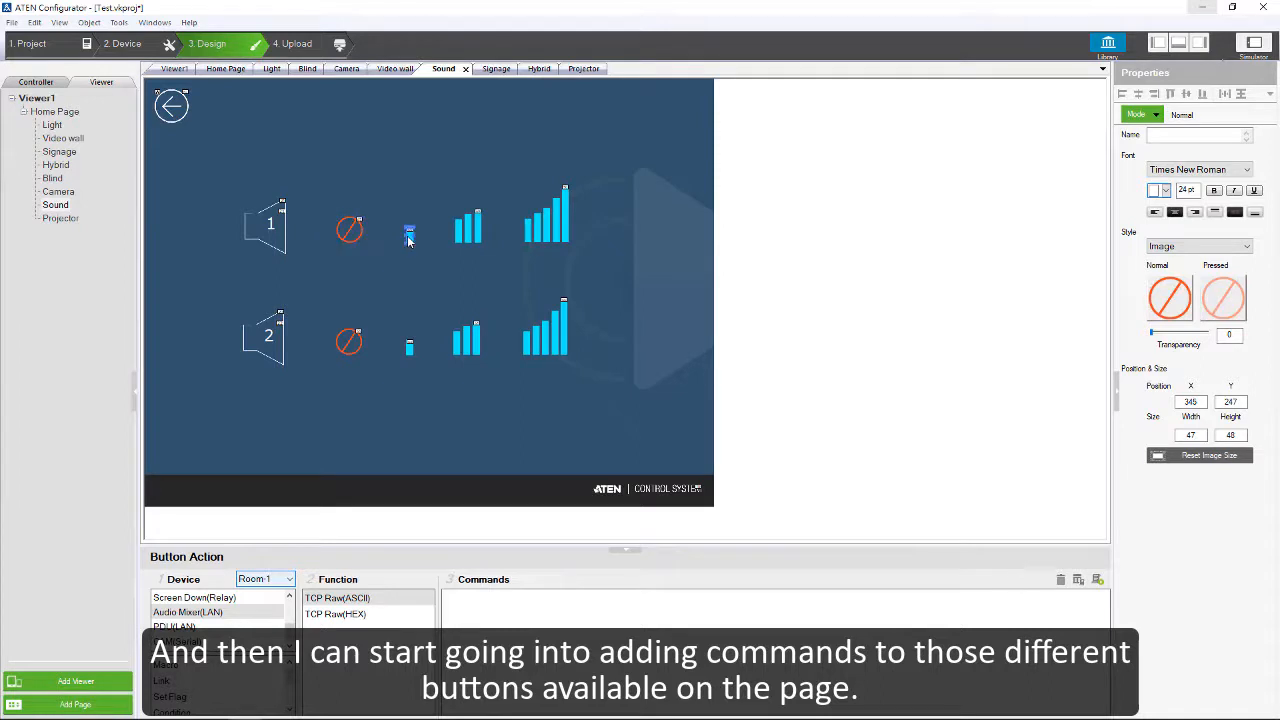
{"action": "left_click", "coordinate": [468, 229]}
{"action": "left_click", "coordinate": [560, 229]}
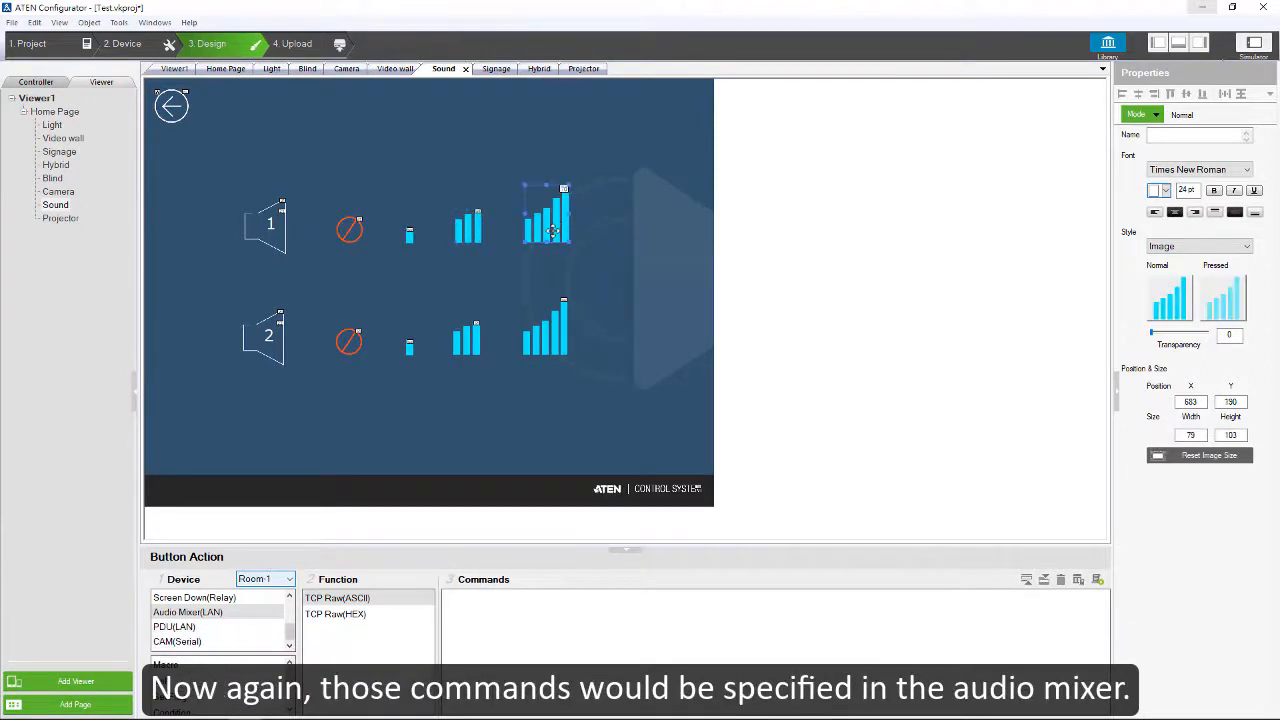
Step: Add a TCP Raw(ASCII) command for the Audio Mixer(LAN) device to speaker 1's mute button
{"action": "left_click", "coordinate": [343, 229]}
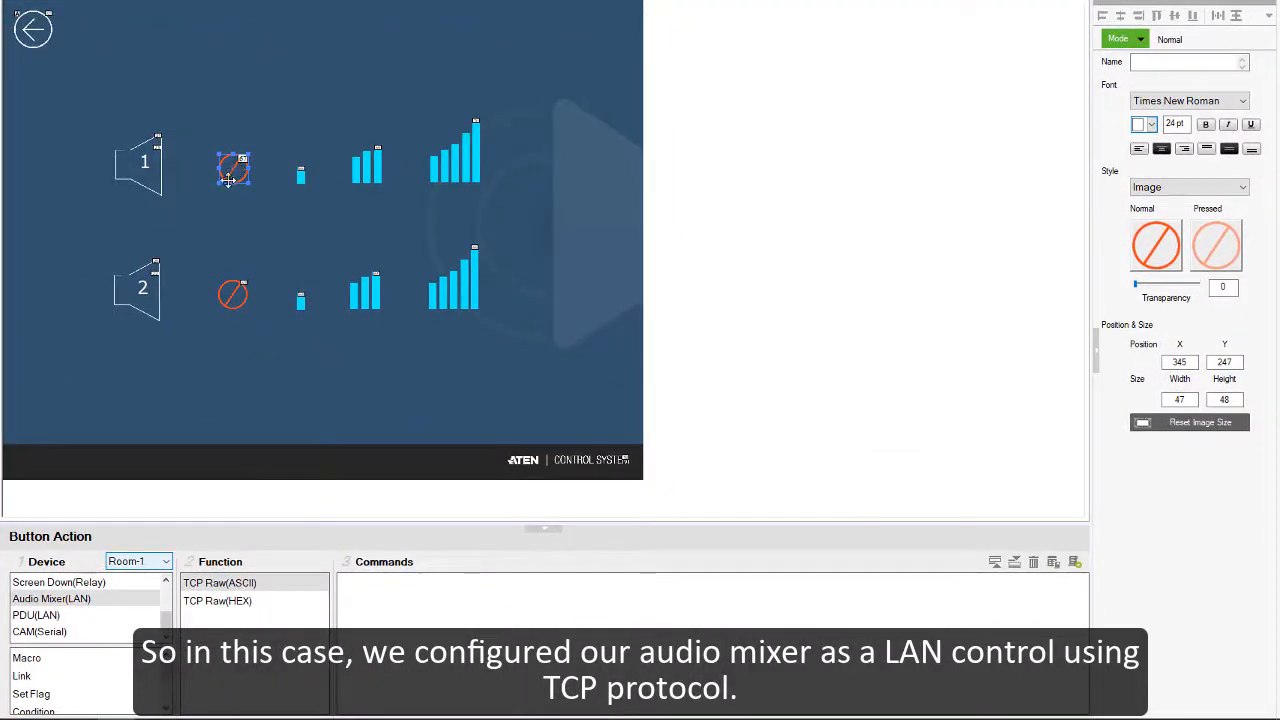
{"action": "left_click", "coordinate": [67, 600]}
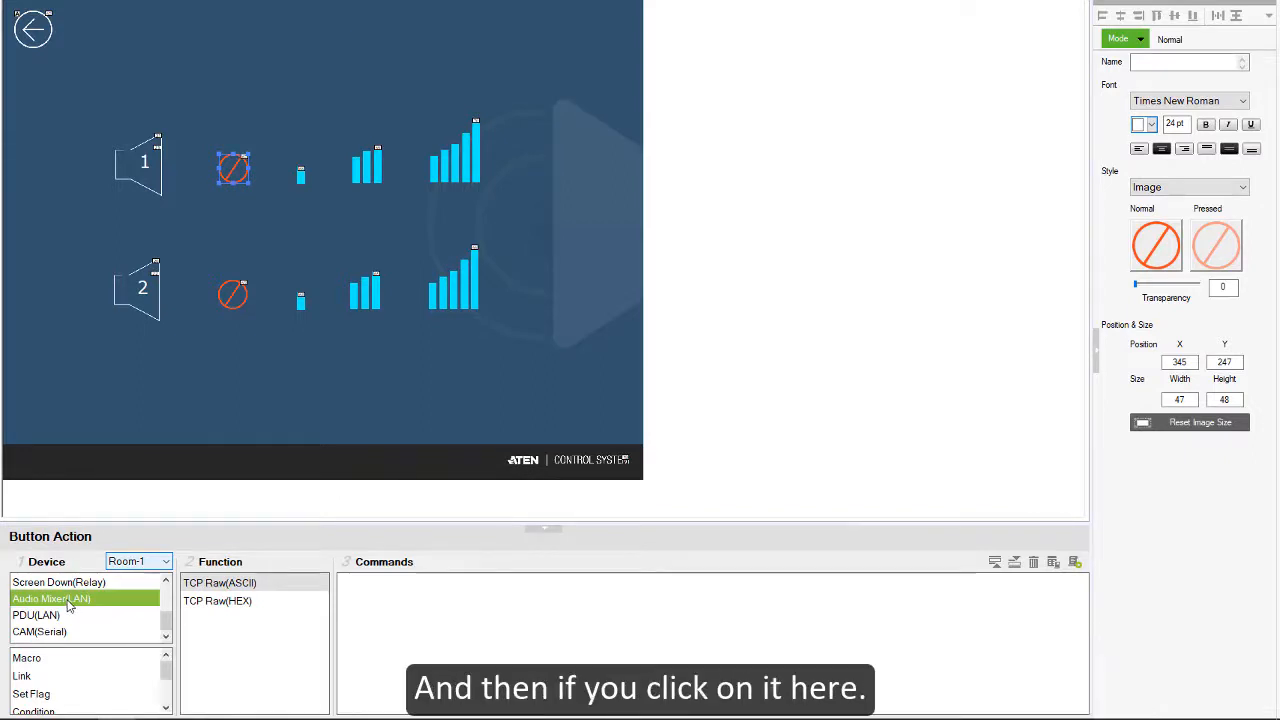
{"action": "double_click", "coordinate": [210, 583]}
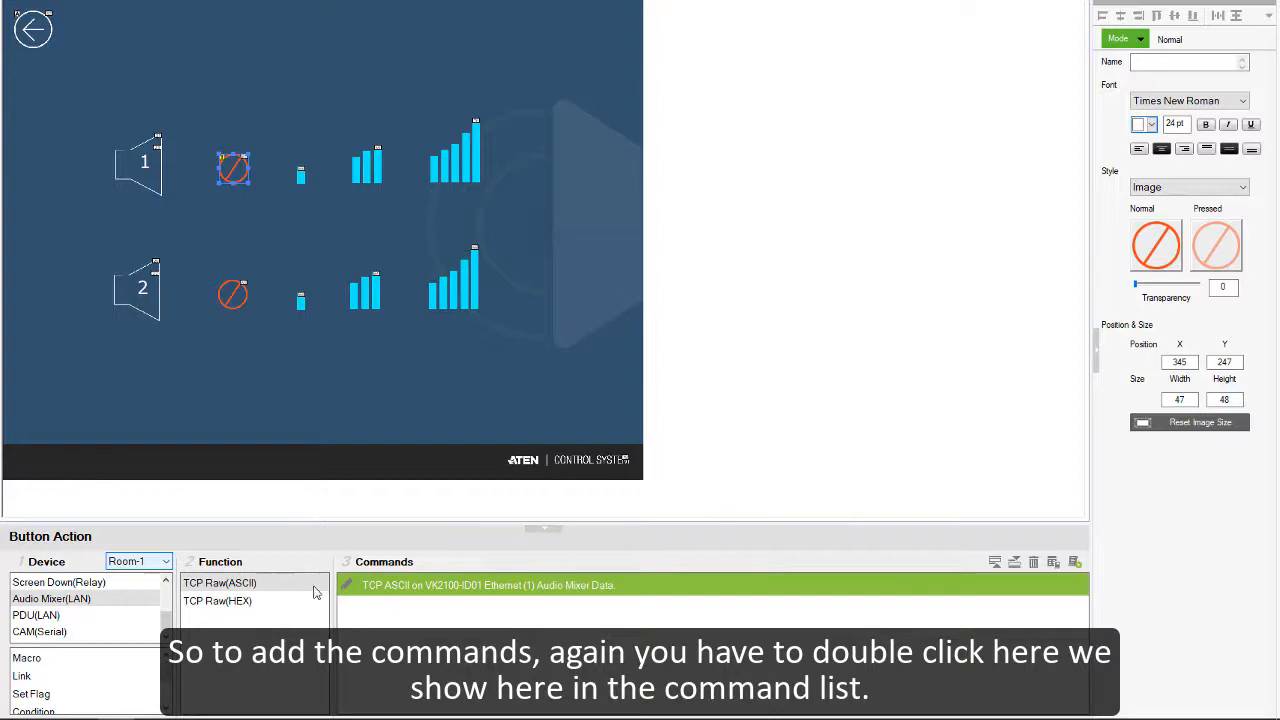
Step: Set the data of the mute button's audio mixer command to "cs 06 27000\r\n"
{"action": "double_click", "coordinate": [410, 588]}
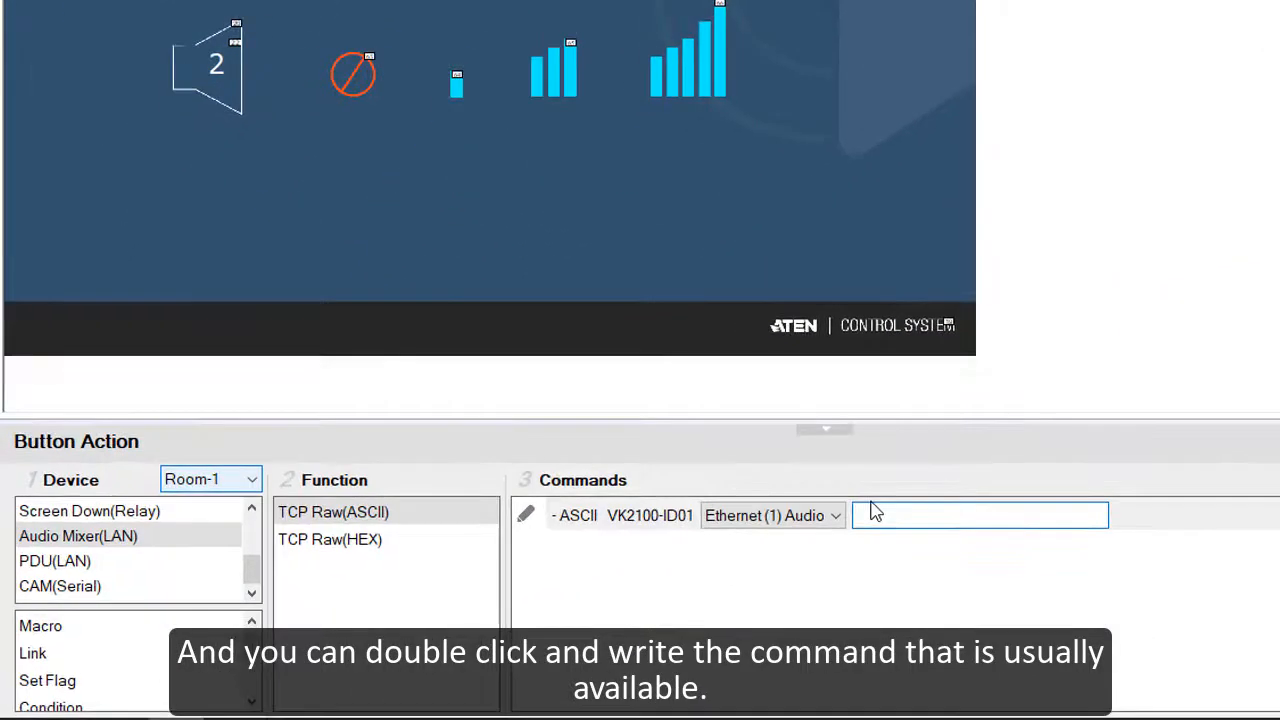
{"action": "type", "text": "s"}
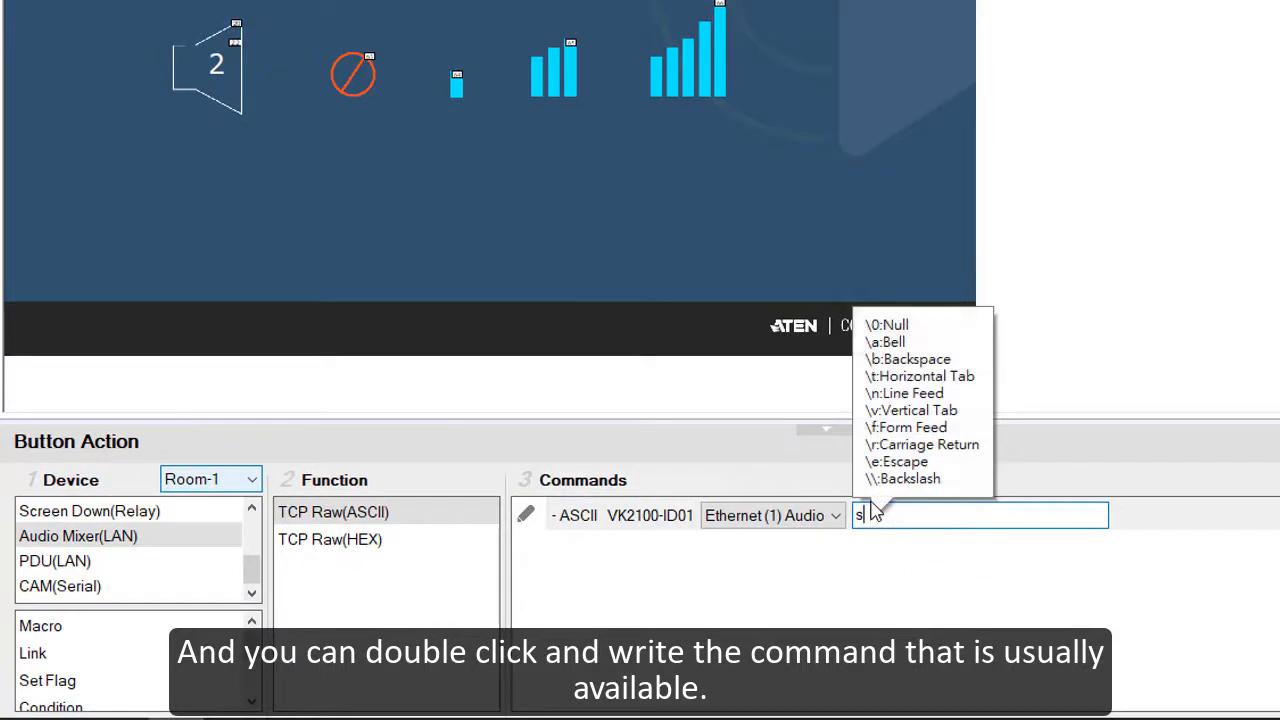
{"action": "key", "text": "BackSpace"}
{"action": "type", "text": "c"}
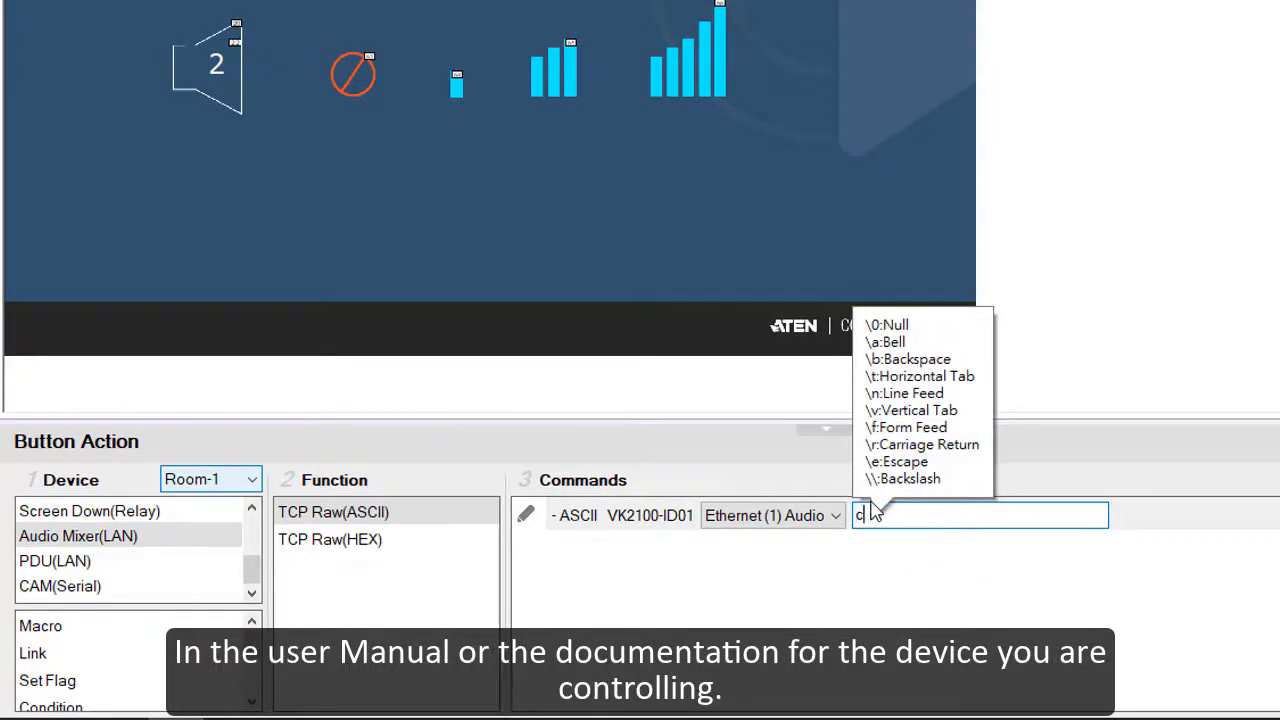
{"action": "type", "text": "s"}
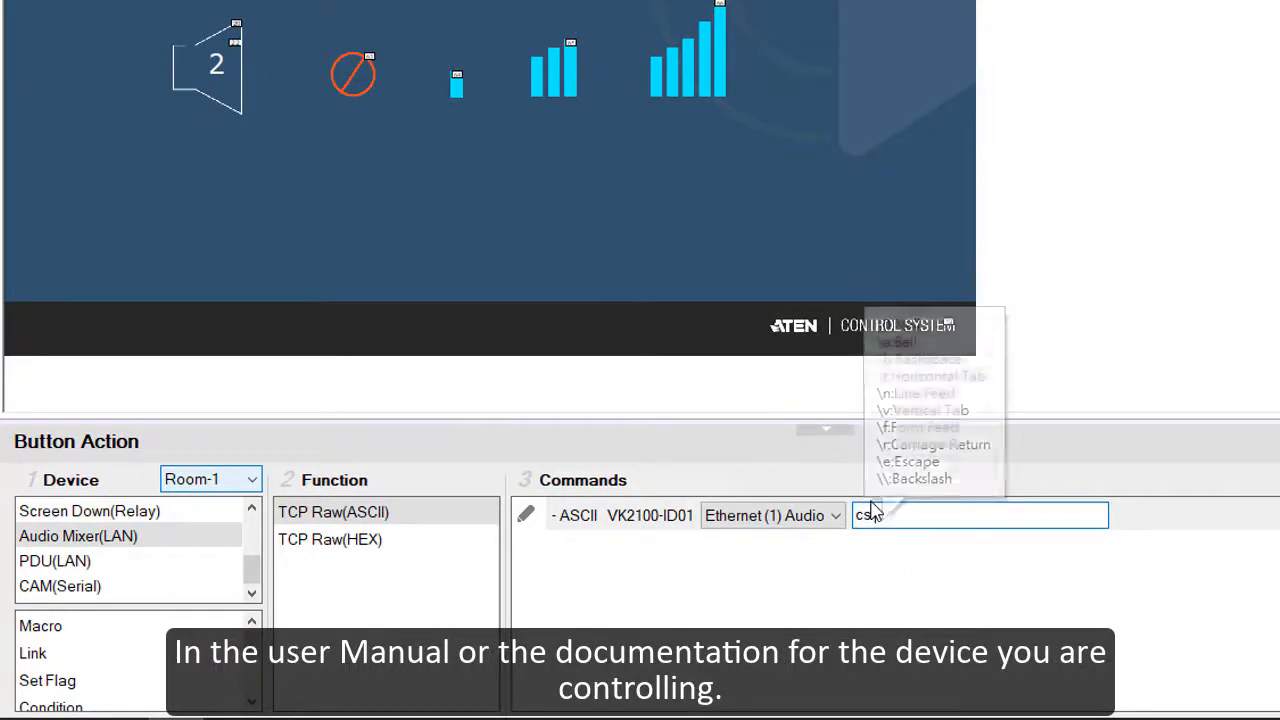
{"action": "type", "text": "36"}
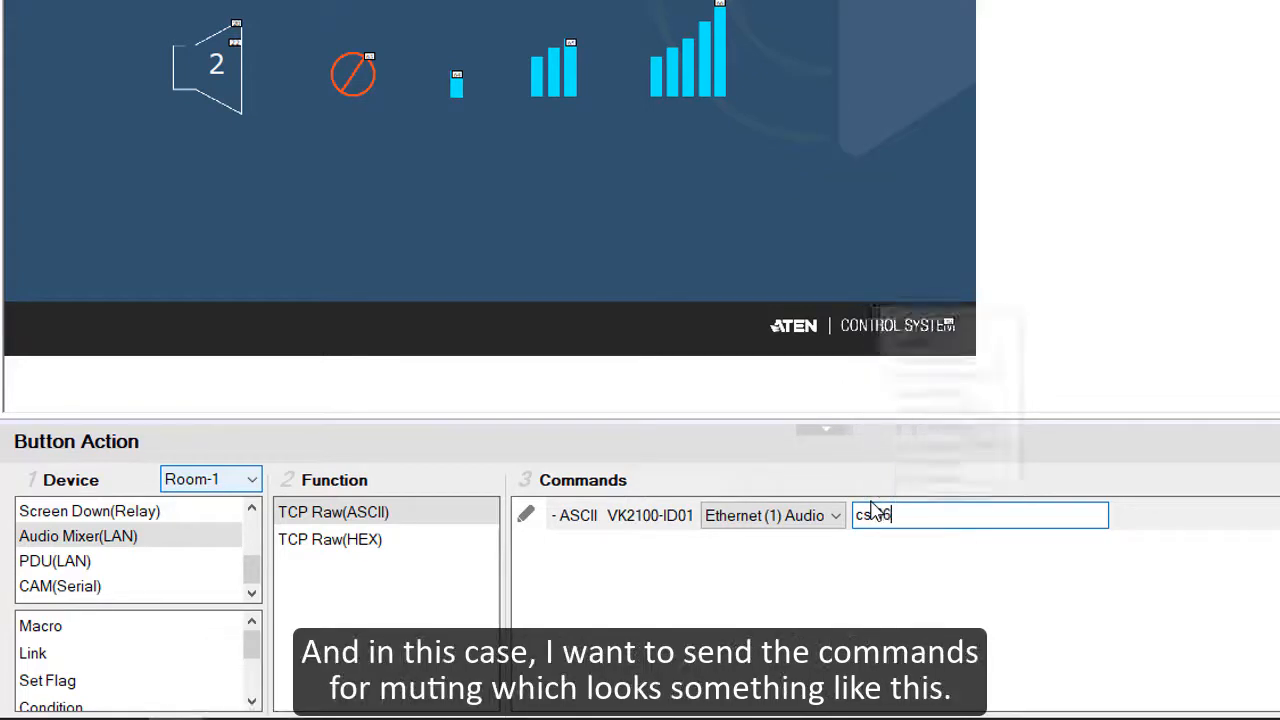
{"action": "type", "text": " 27"}
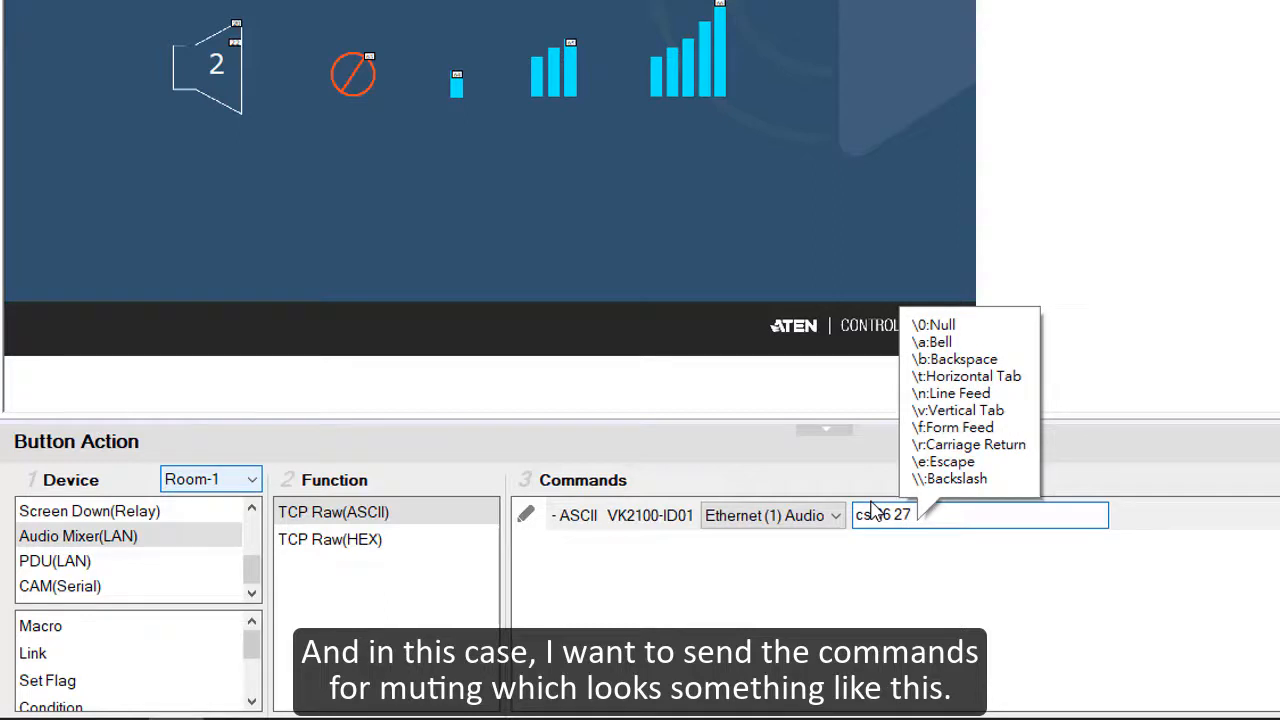
{"action": "type", "text": "000"}
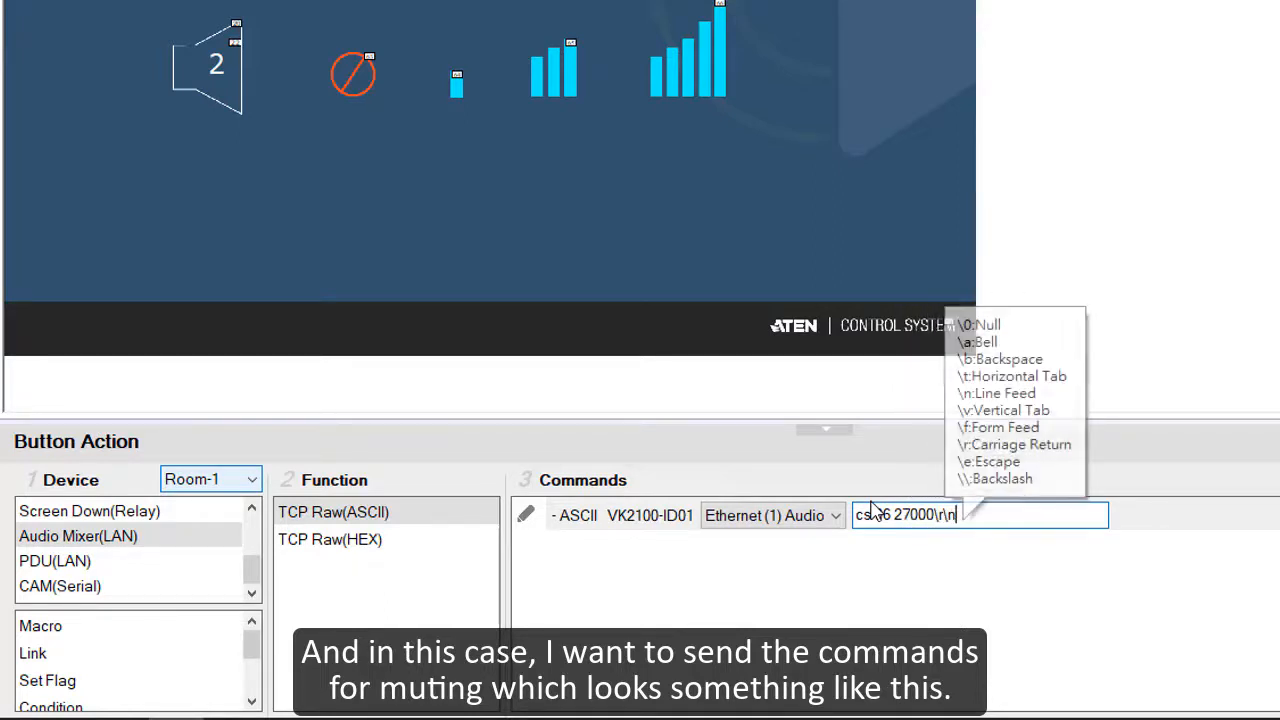
{"action": "key", "text": "Return"}
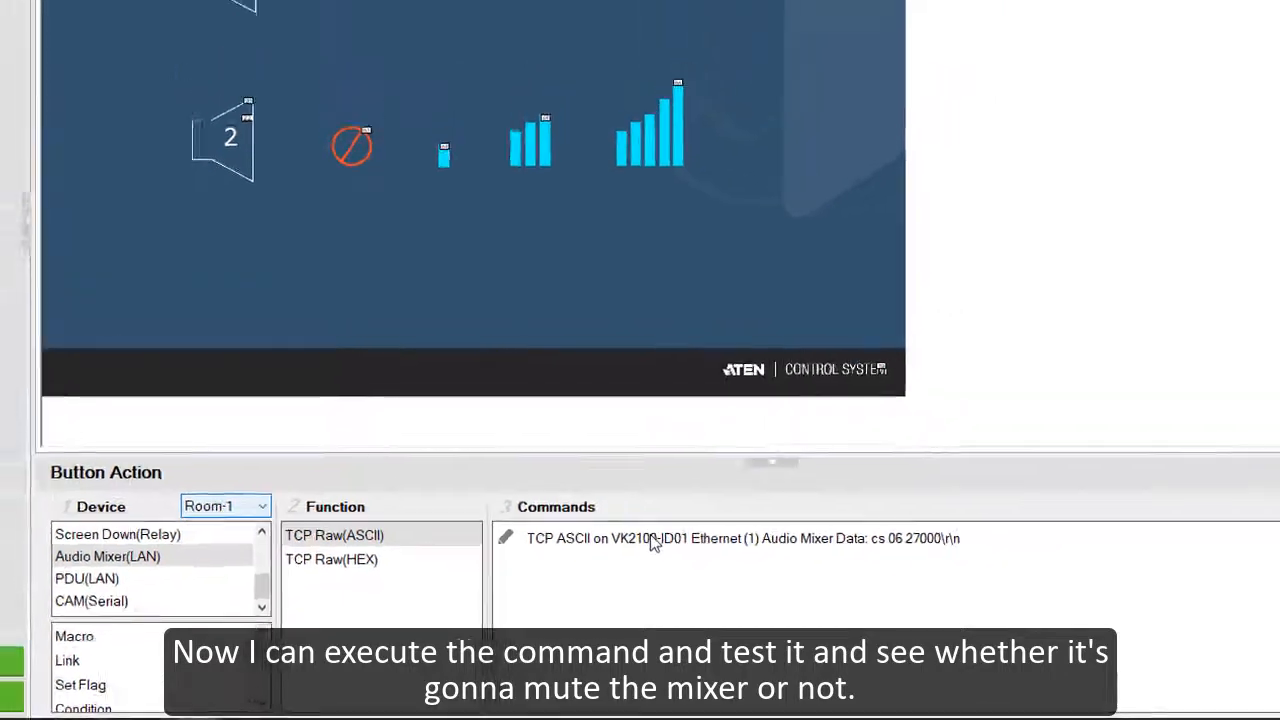
{"action": "left_click", "coordinate": [692, 516]}
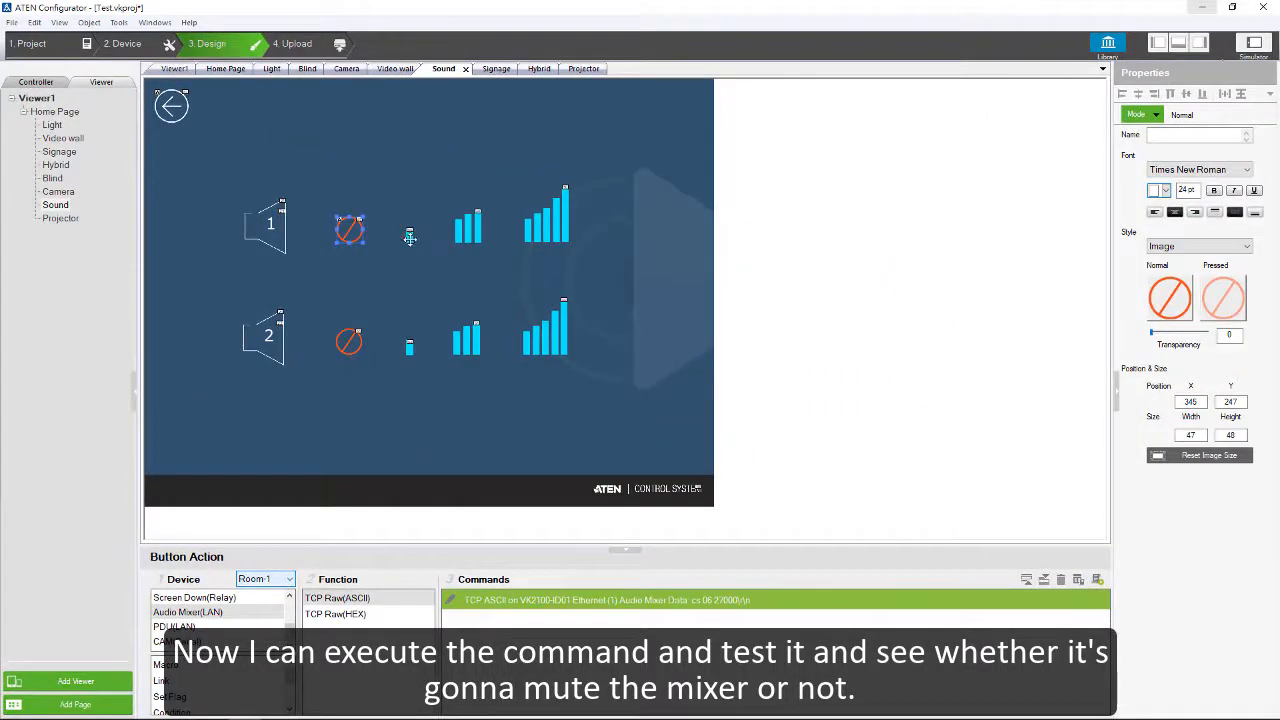
Step: Give speaker 1's single-bar volume button a TCP Raw(ASCII) audio mixer command with the data "cs 06 30000\r\n"
{"action": "left_click", "coordinate": [409, 236]}
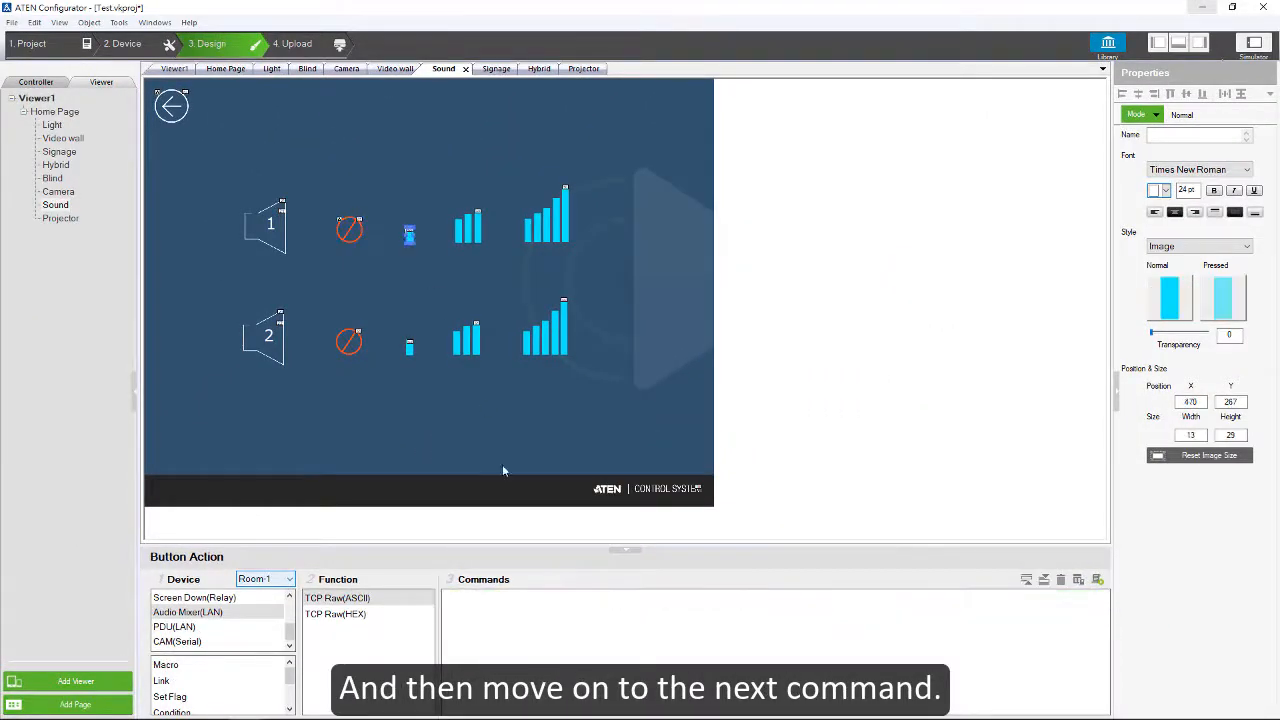
{"action": "left_click_drag", "start_coordinate": [330, 599], "coordinate": [461, 603]}
{"action": "left_click", "coordinate": [654, 601]}
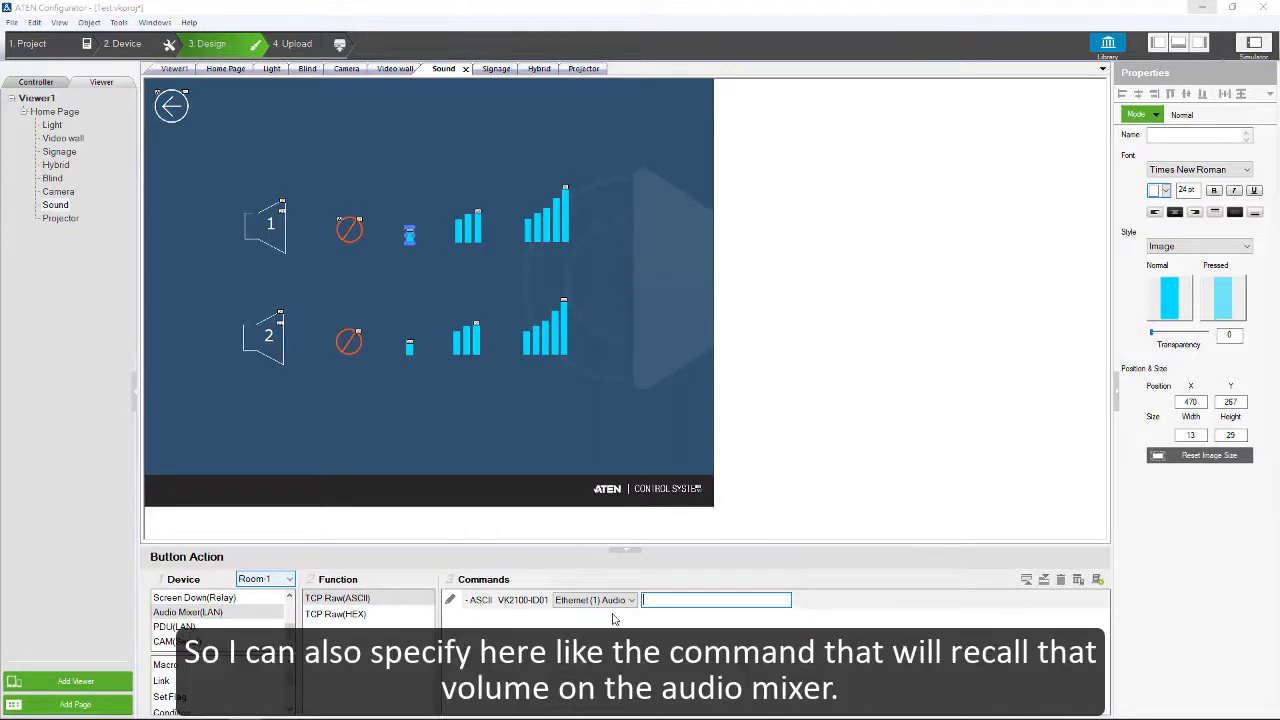
{"action": "type", "text": "cs"}
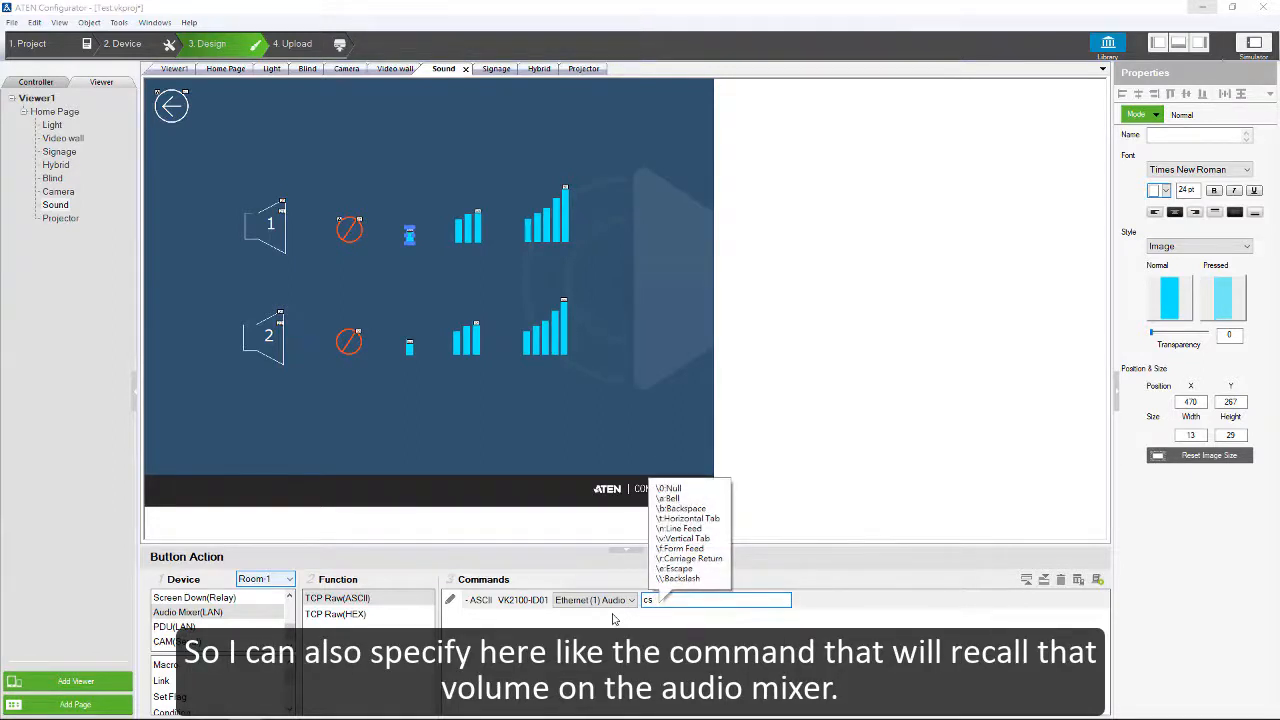
{"action": "type", "text": " 06"}
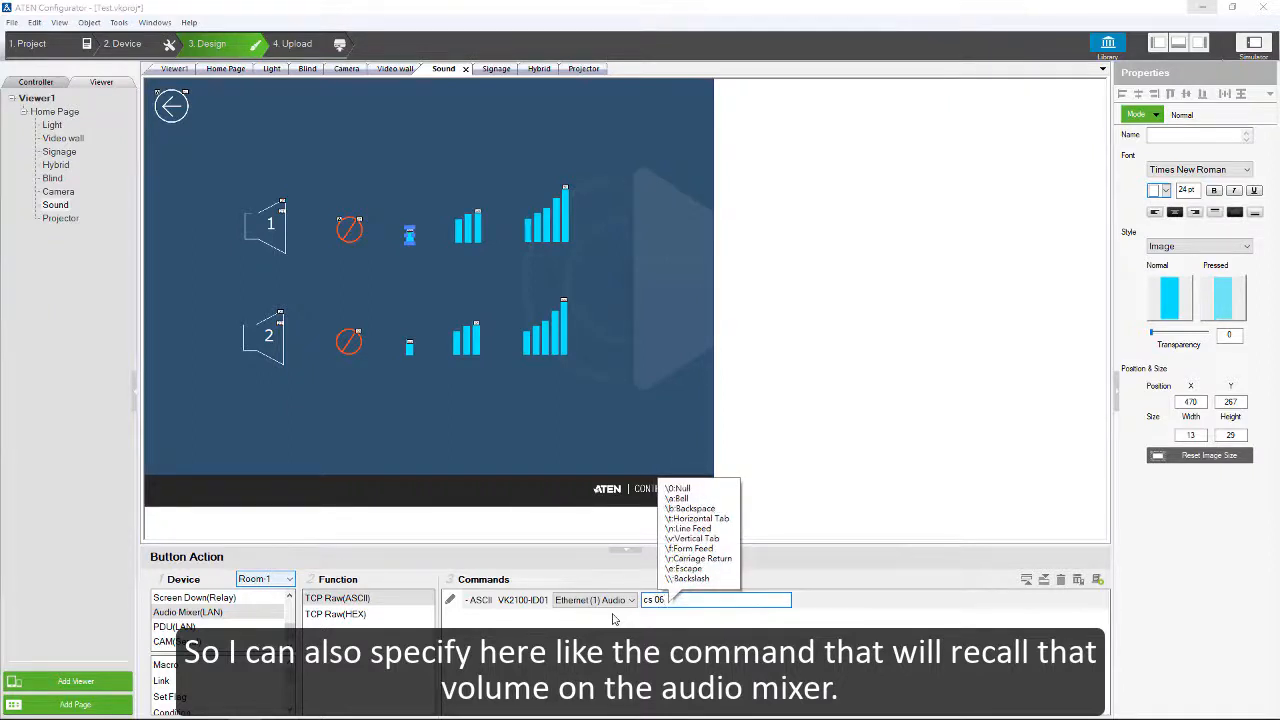
{"action": "type", "text": " 300"}
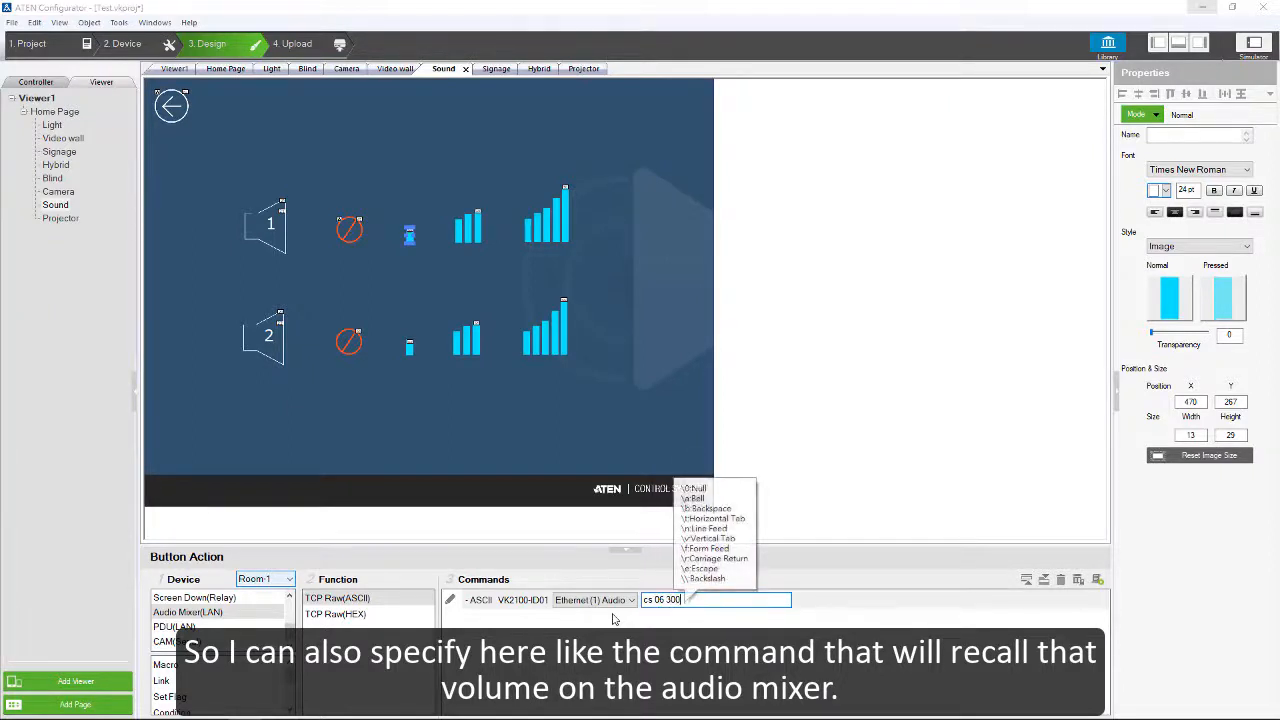
{"action": "type", "text": "0\\r\\n"}
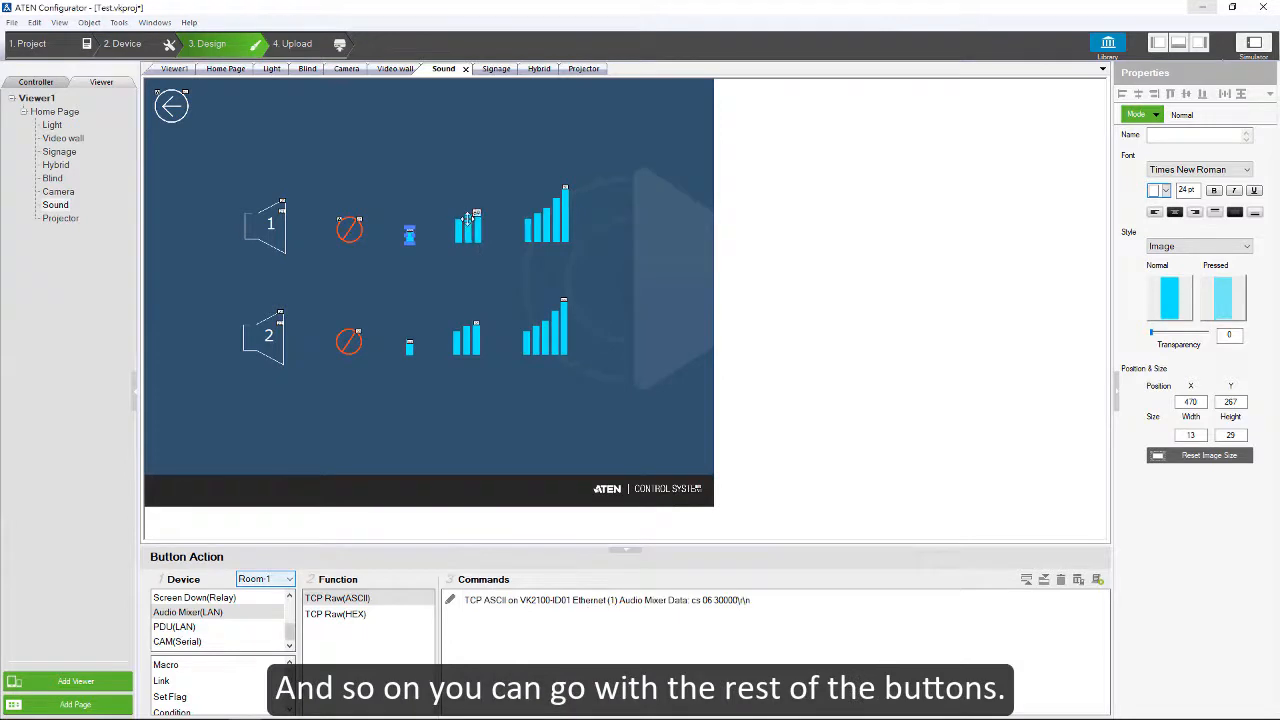
Step: Combine speaker 1's mute button and three volume buttons into a radio group
{"action": "left_click", "coordinate": [466, 220]}
{"action": "left_click", "coordinate": [558, 205]}
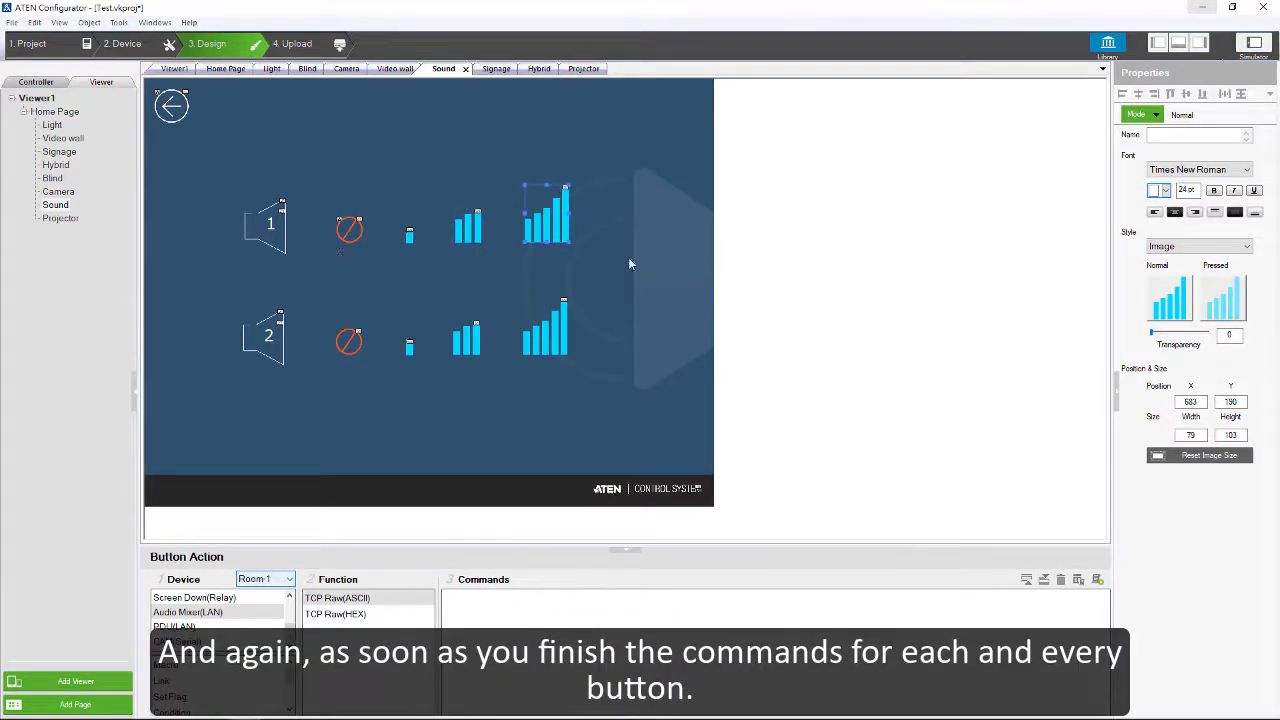
{"action": "left_click_drag", "start_coordinate": [590, 257], "coordinate": [313, 157]}
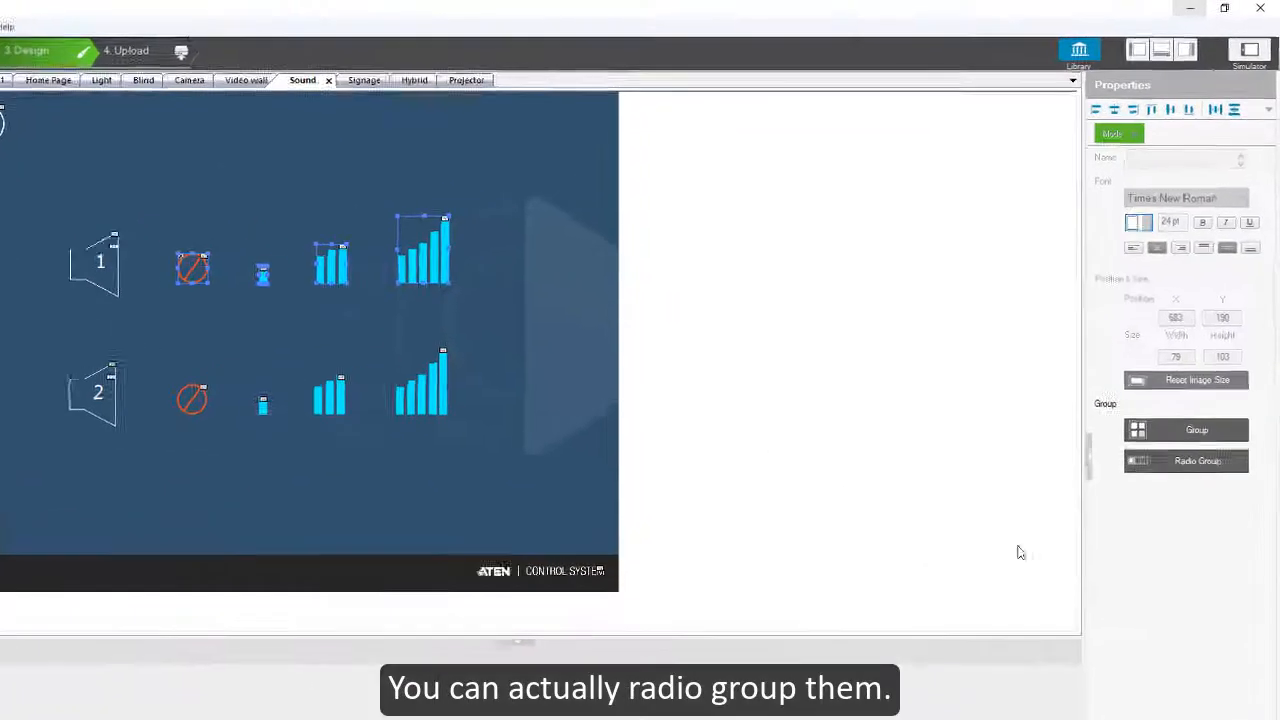
{"action": "left_click", "coordinate": [1178, 513]}
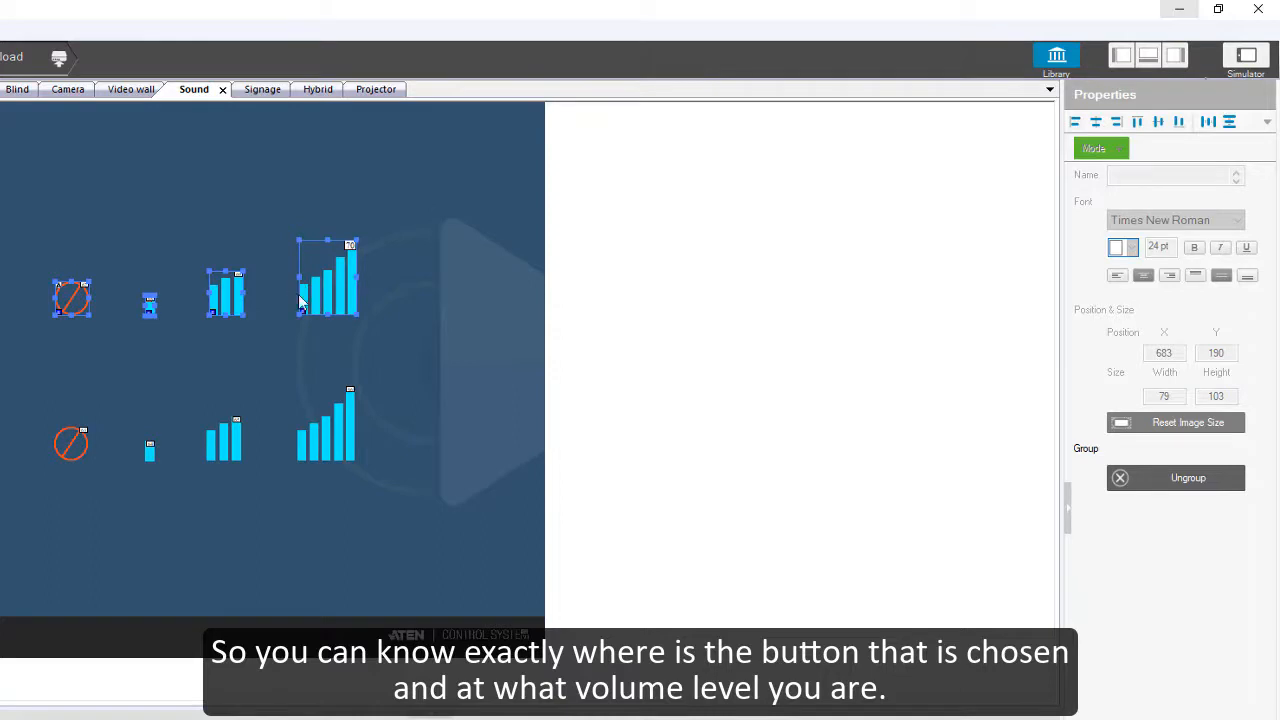
{"action": "left_click", "coordinate": [258, 357]}
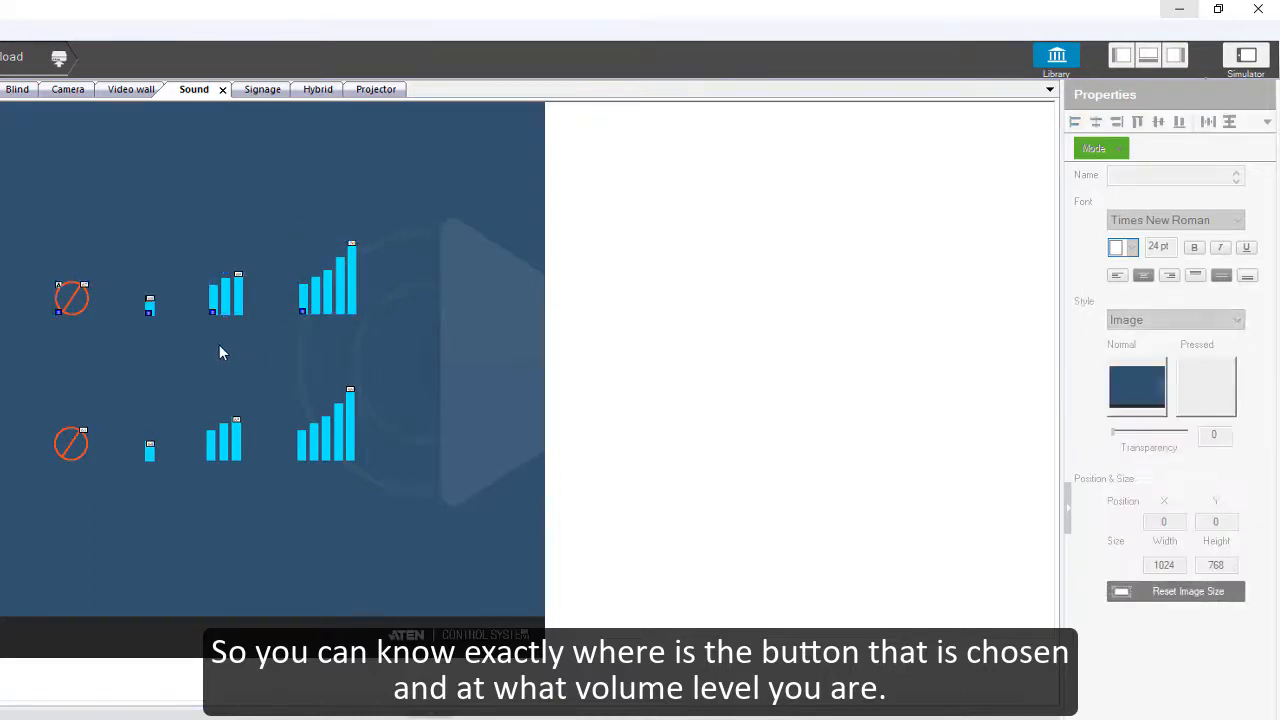
Step: Add a vertical slider bar to the right of the volume buttons, at about X 889, Y 133
{"action": "right_click", "coordinate": [119, 174]}
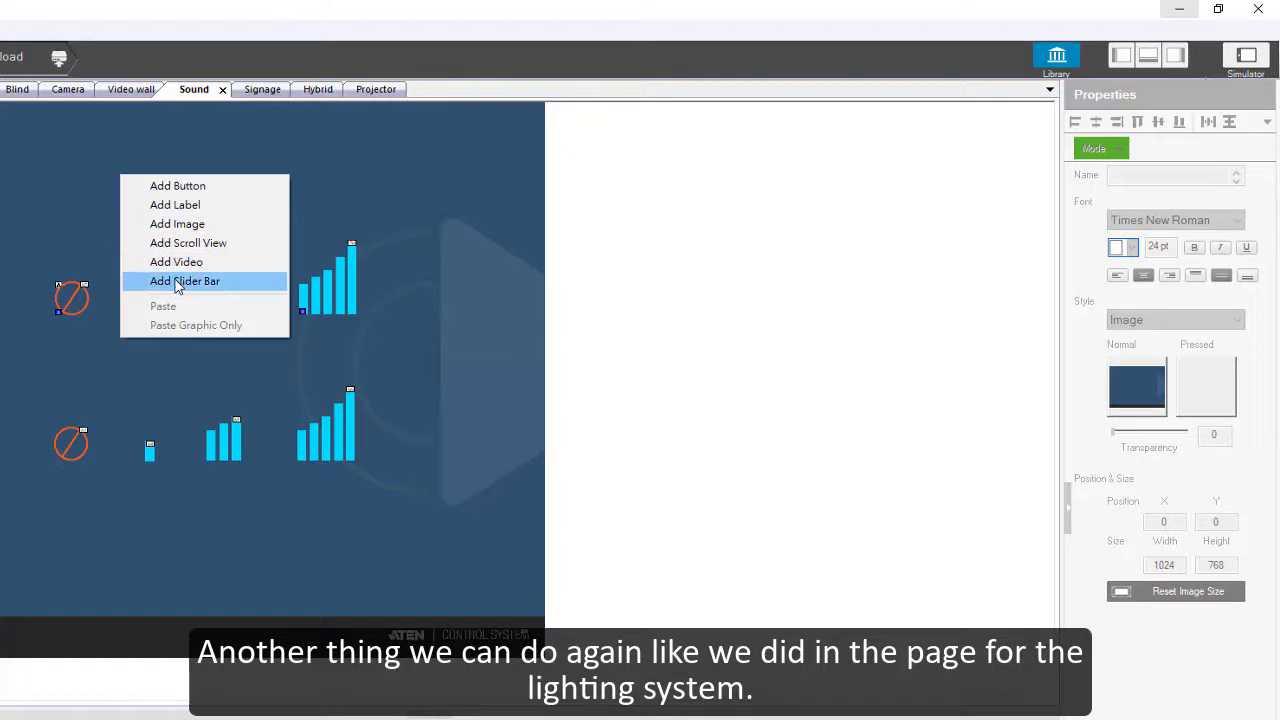
{"action": "left_click", "coordinate": [177, 284]}
{"action": "left_click_drag", "start_coordinate": [63, 140], "coordinate": [280, 222]}
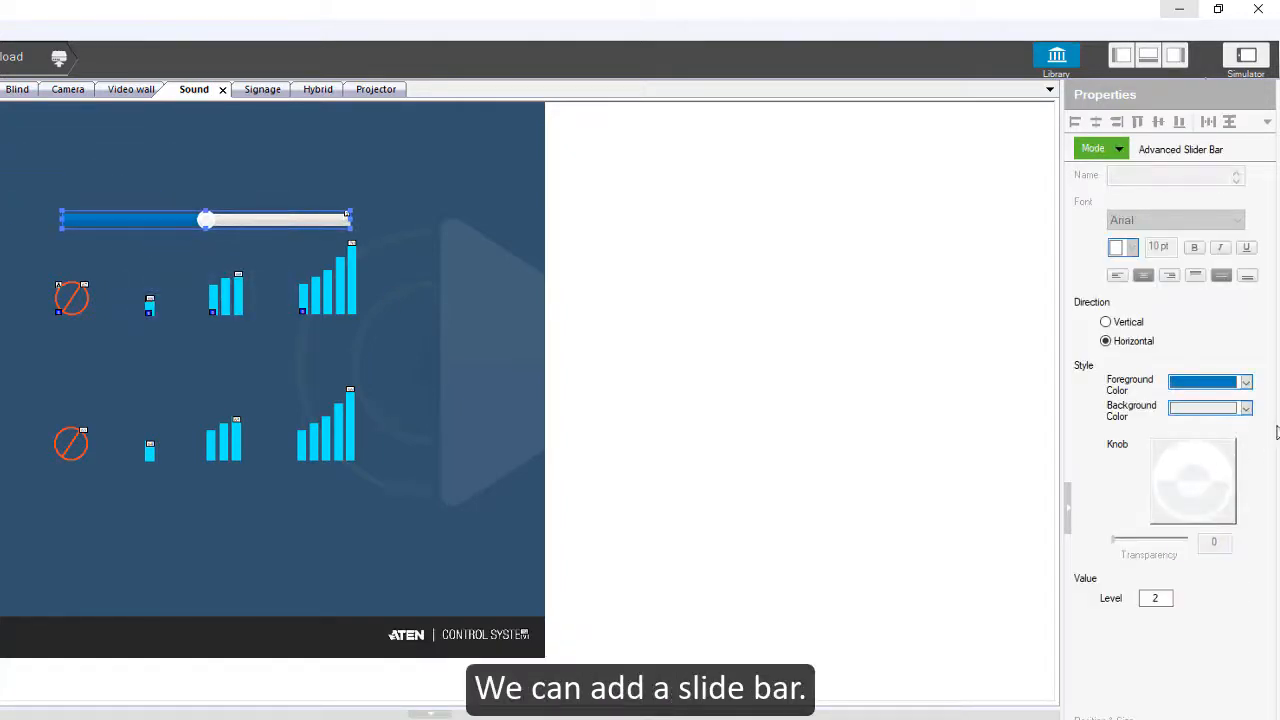
{"action": "left_click", "coordinate": [1106, 322]}
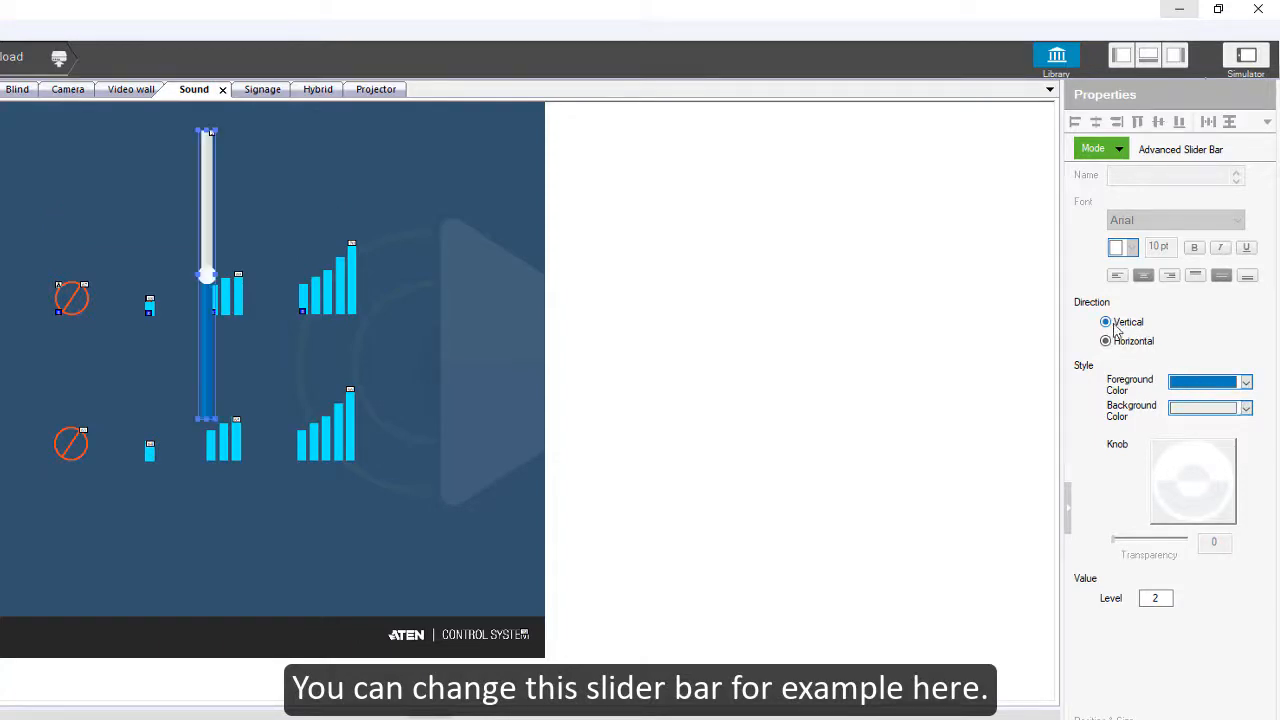
{"action": "left_click_drag", "start_coordinate": [312, 349], "coordinate": [459, 401]}
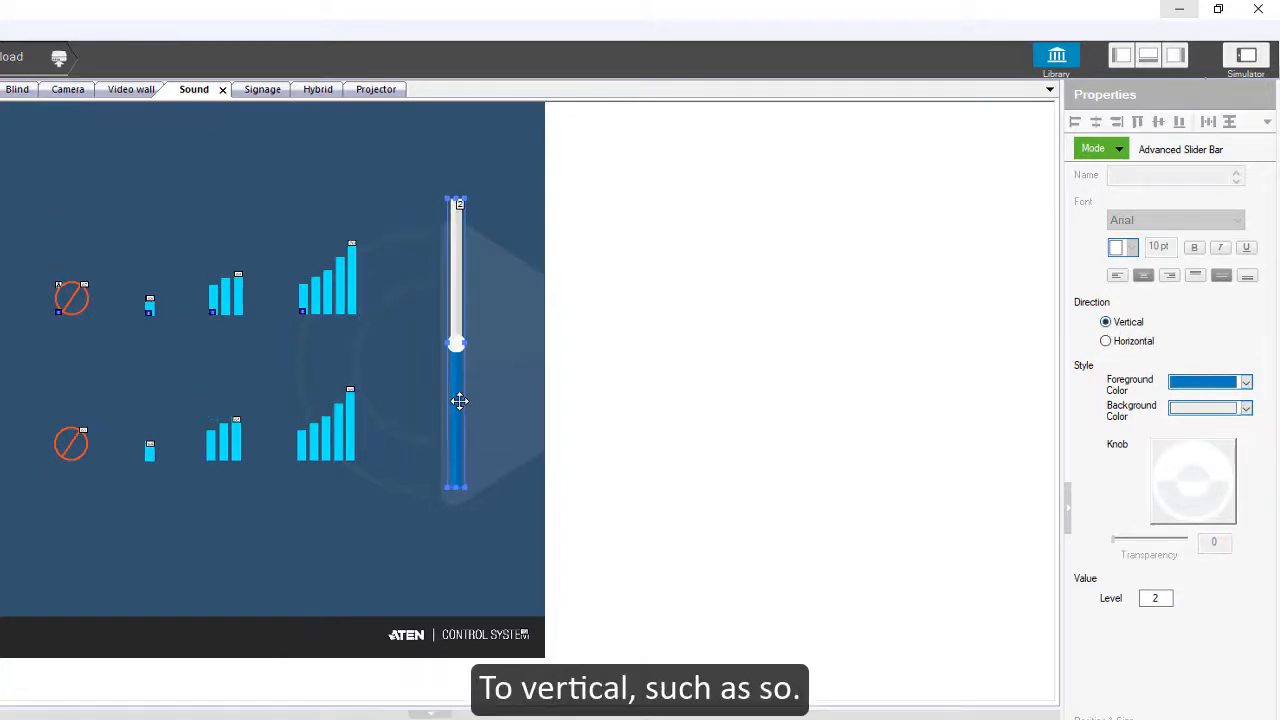
Step: Set the slider bar's foreground color to cyan and its number of levels to 5
{"action": "left_click", "coordinate": [1246, 382]}
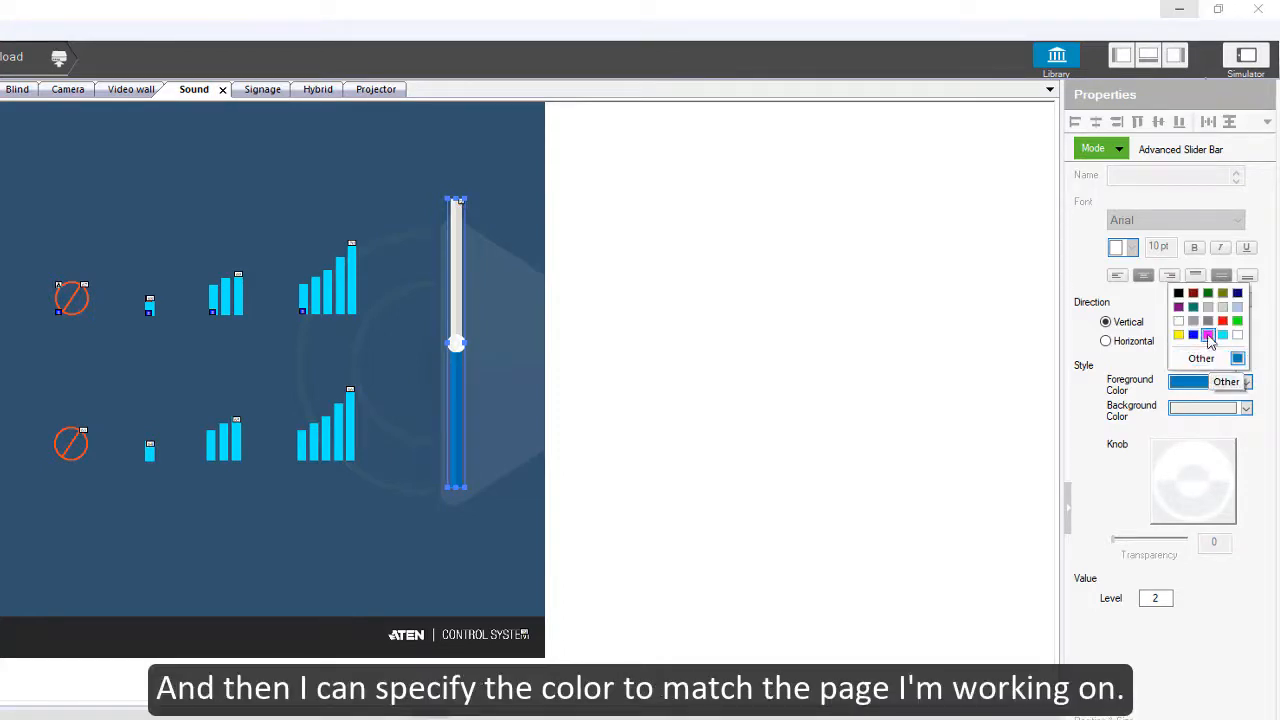
{"action": "left_click", "coordinate": [1223, 336]}
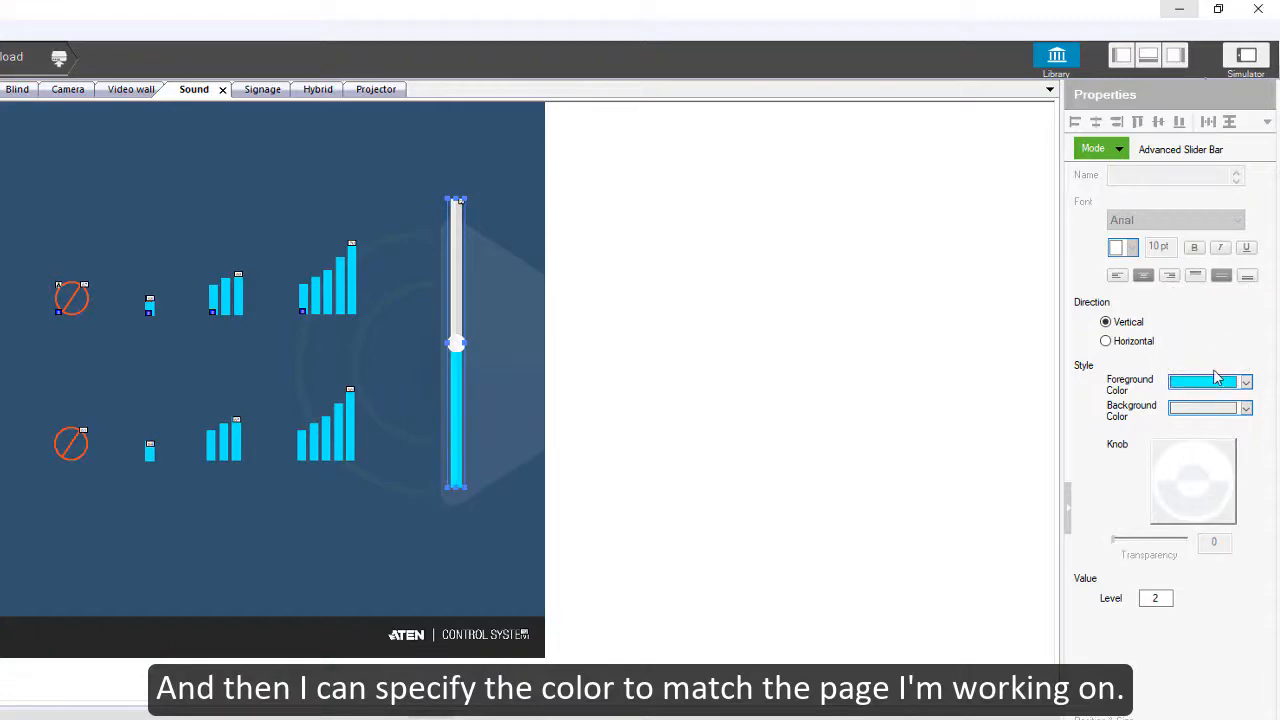
{"action": "double_click", "coordinate": [1164, 597]}
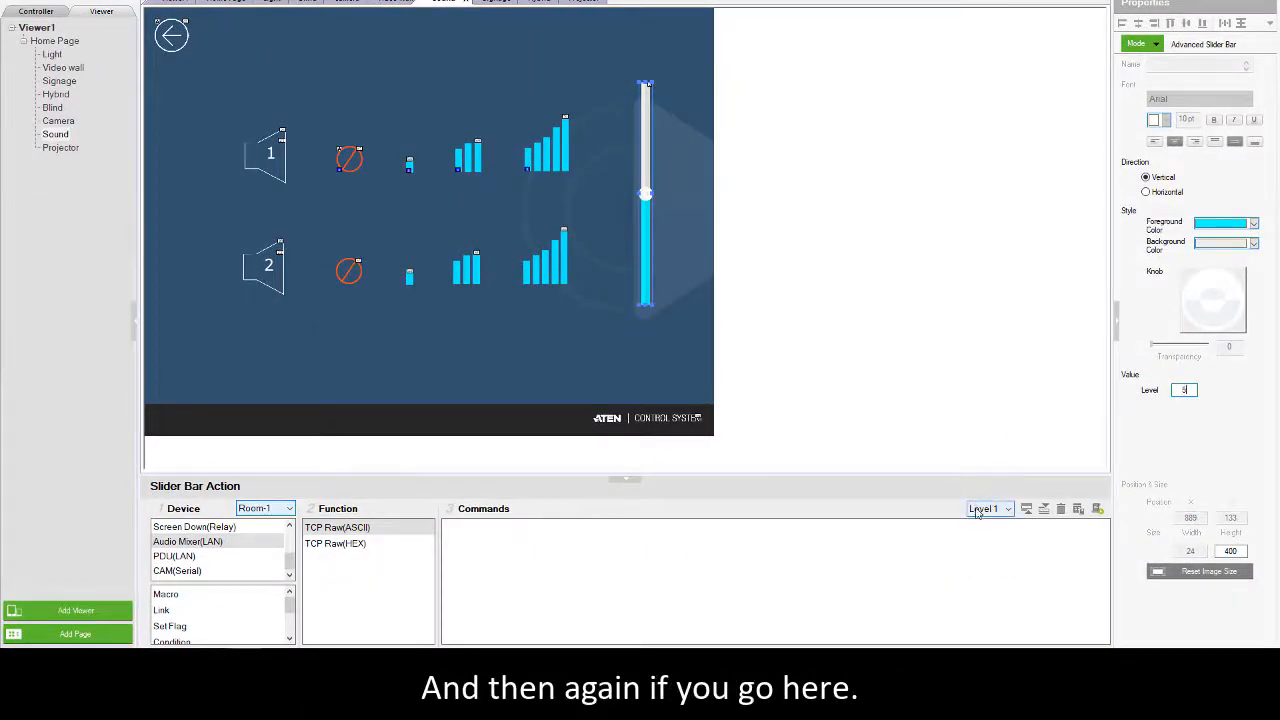
Step: Add a TCP Raw(ASCII) audio mixer command to Level 1 of the slider bar
{"action": "left_click", "coordinate": [981, 510]}
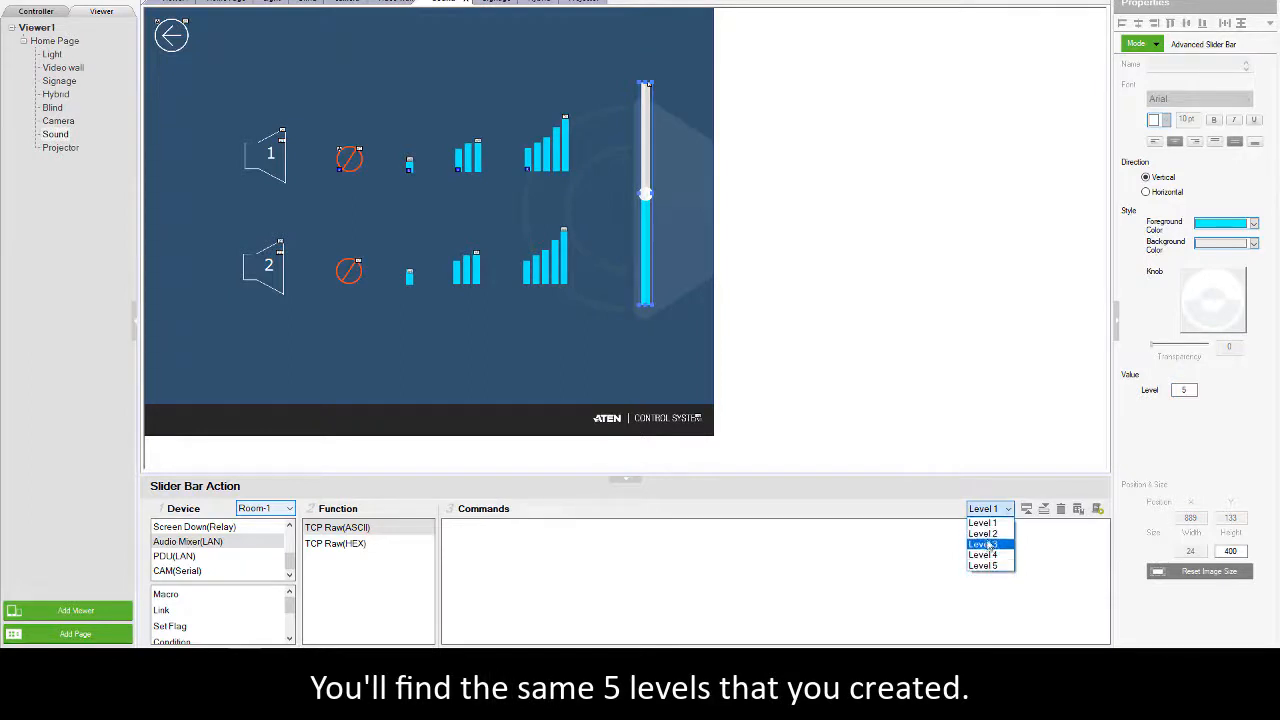
{"action": "left_click", "coordinate": [985, 523]}
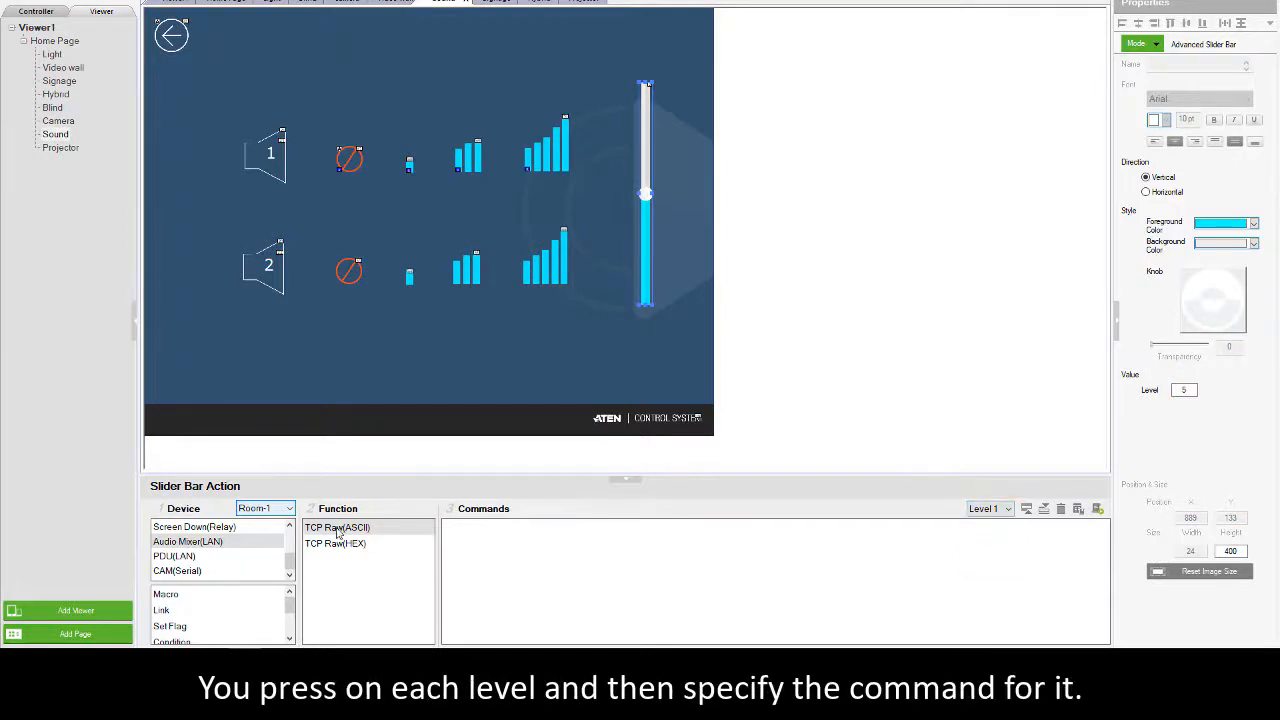
{"action": "left_click_drag", "start_coordinate": [340, 530], "coordinate": [490, 540]}
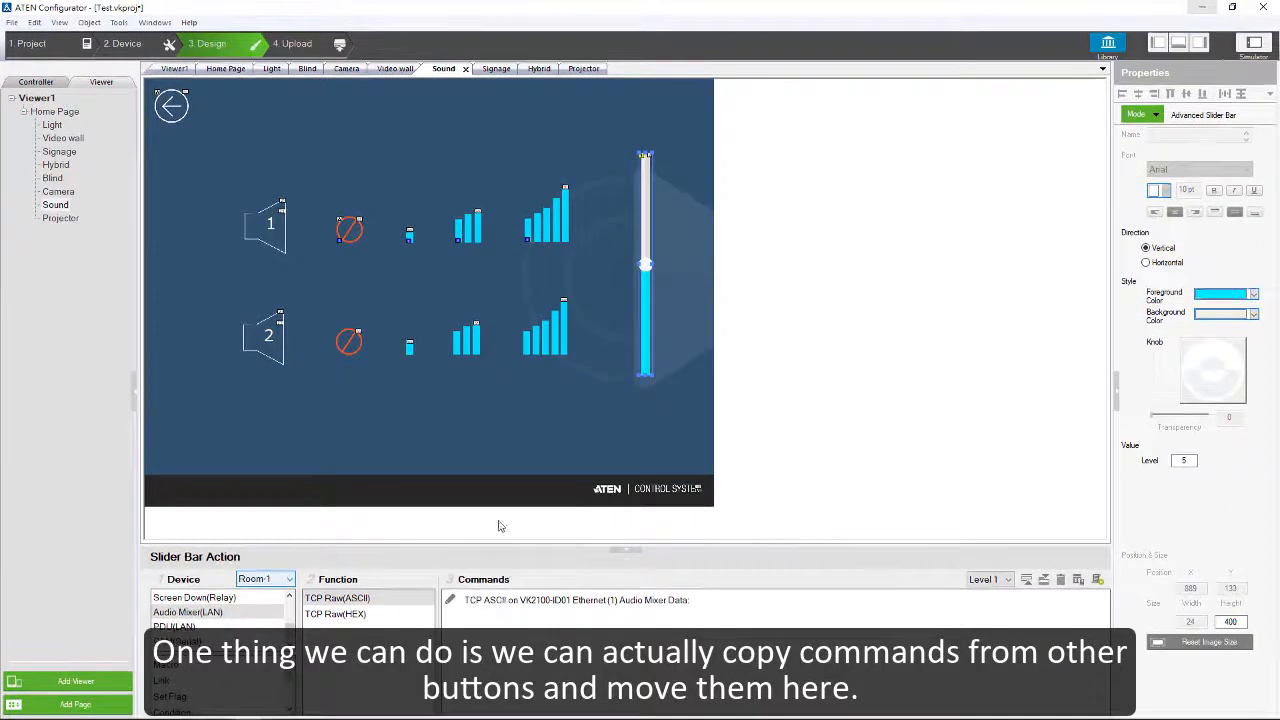
Step: Ungroup speaker 1's mute and volume buttons
{"action": "left_click", "coordinate": [467, 236]}
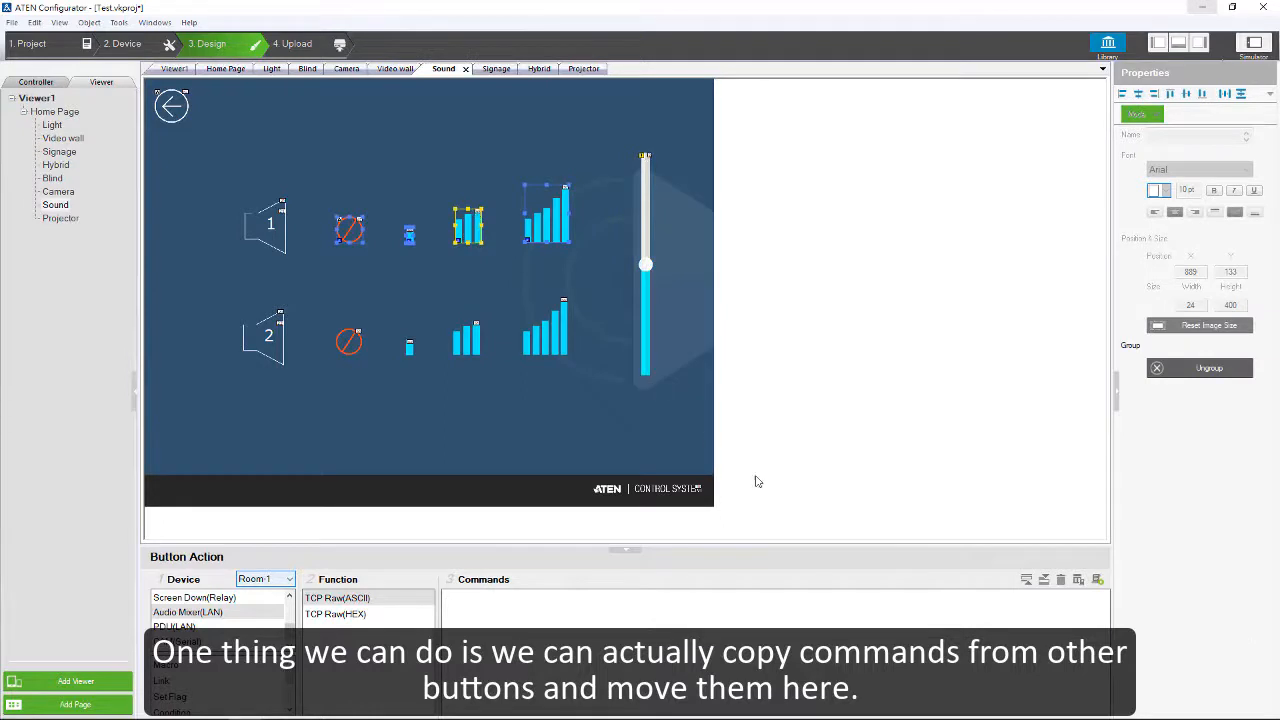
{"action": "left_click", "coordinate": [1195, 369]}
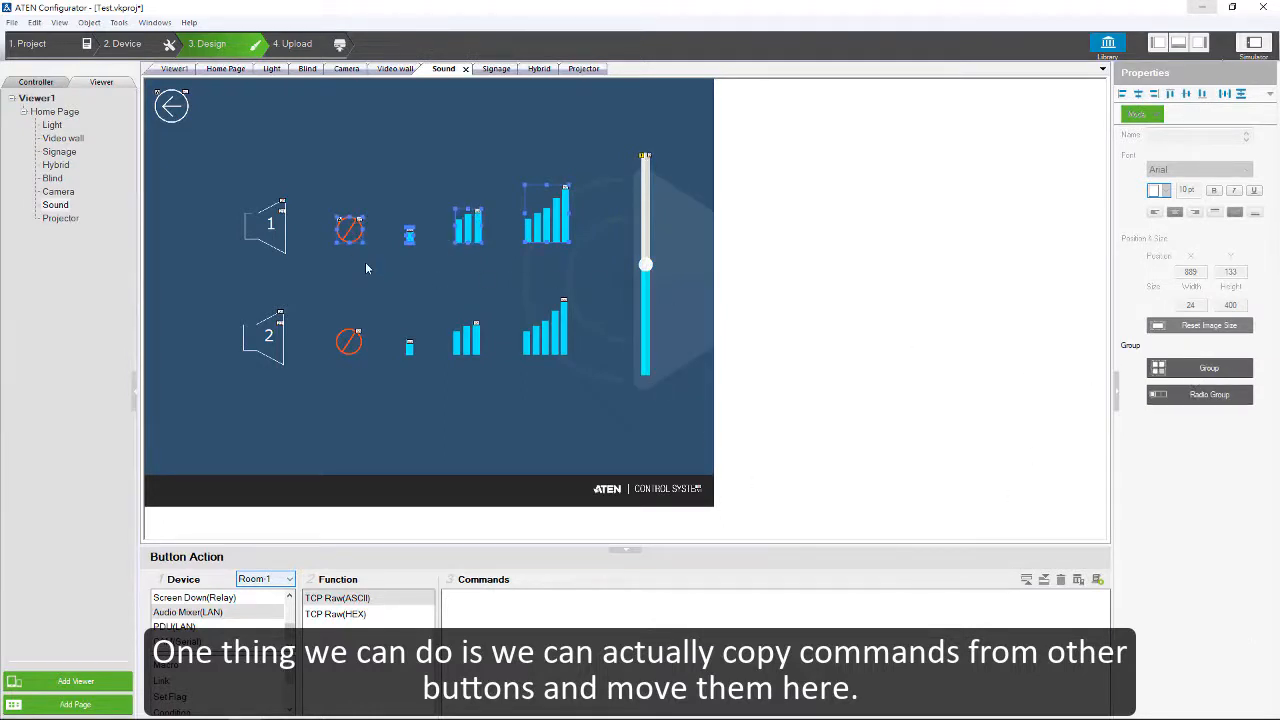
{"action": "left_click", "coordinate": [365, 268]}
Step: Copy the data "cs 06 27000\r\n" from speaker 1's mute button command into the slider bar's Level 1 command
{"action": "left_click", "coordinate": [349, 232]}
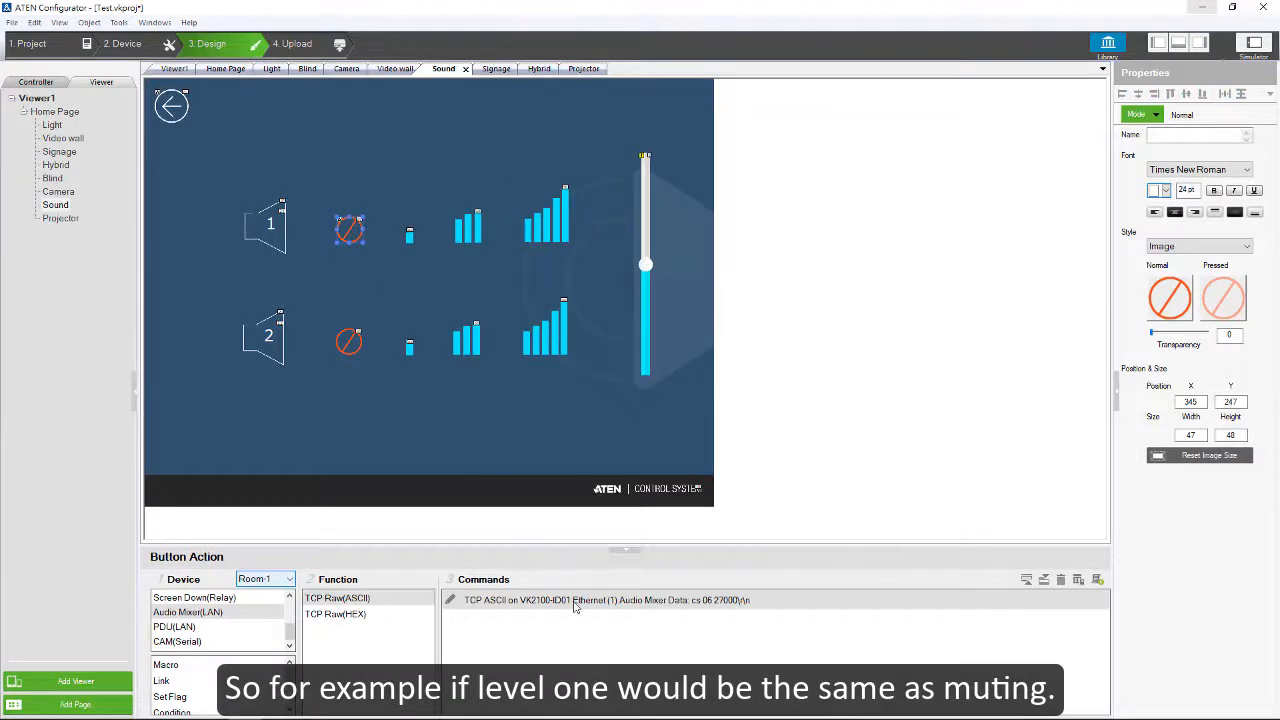
{"action": "double_click", "coordinate": [602, 606]}
{"action": "left_click", "coordinate": [706, 600]}
{"action": "key", "text": "ctrl+c"}
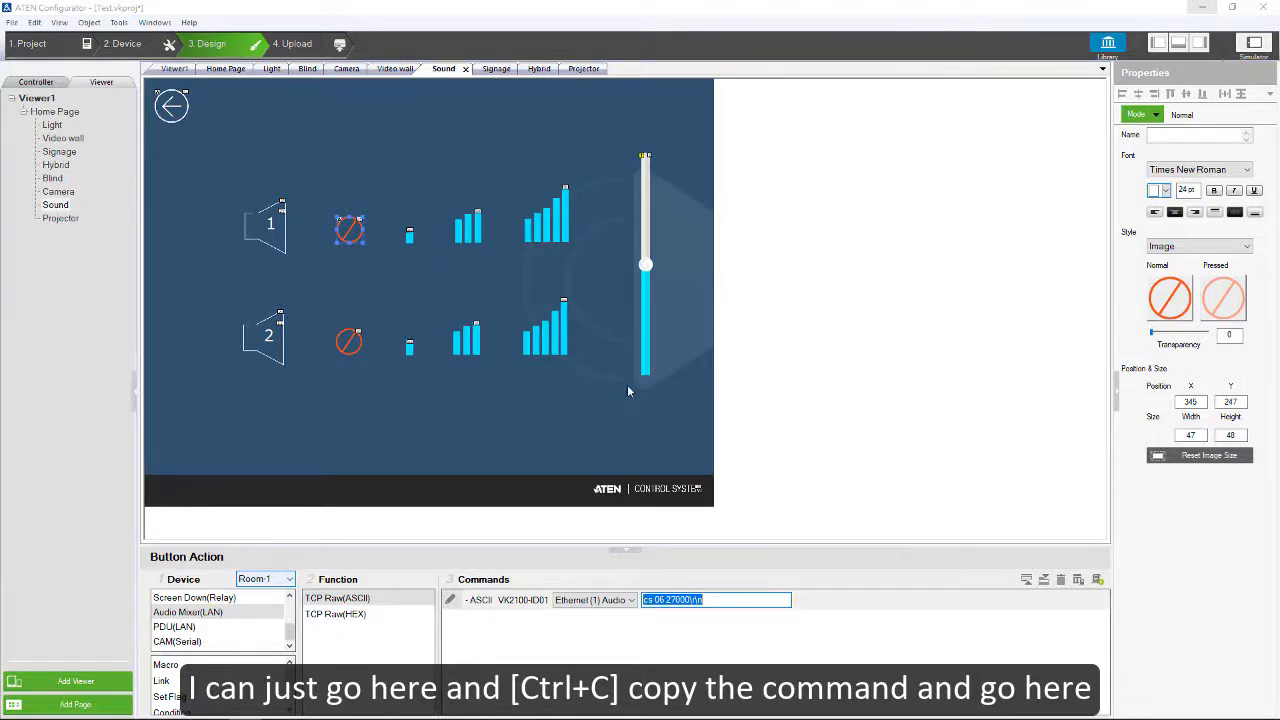
{"action": "left_click", "coordinate": [645, 349]}
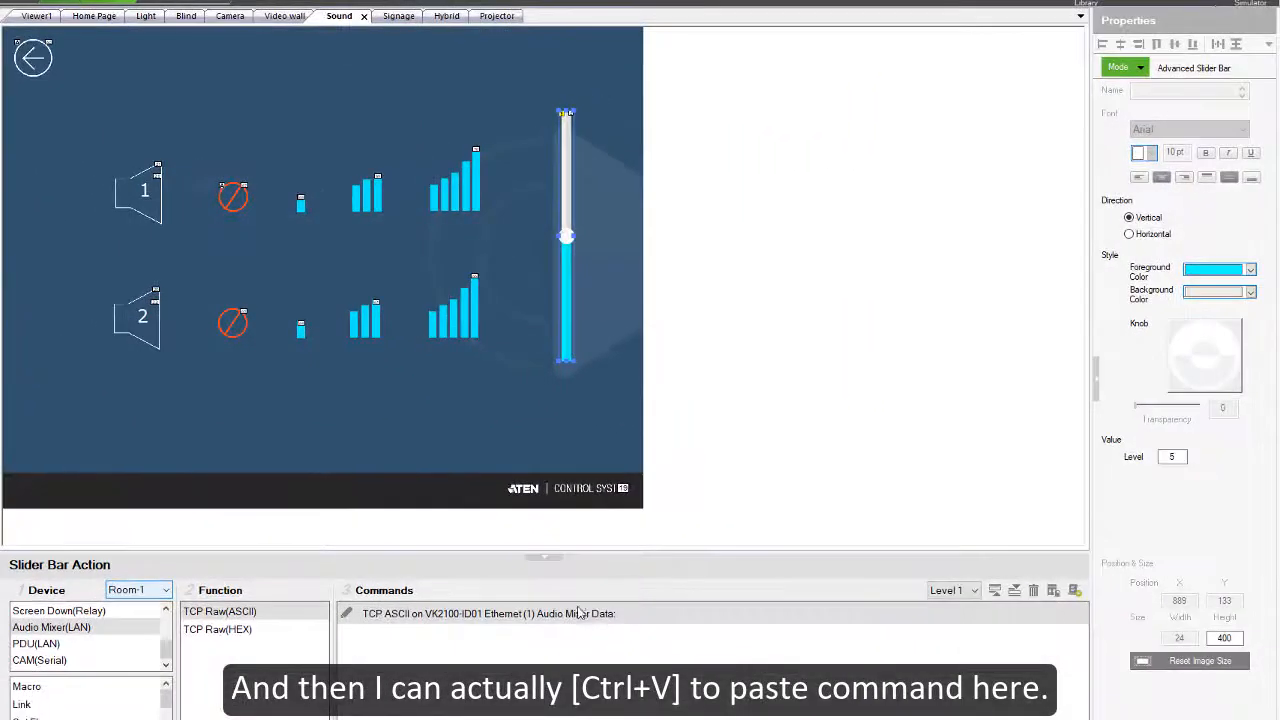
{"action": "left_click", "coordinate": [582, 613]}
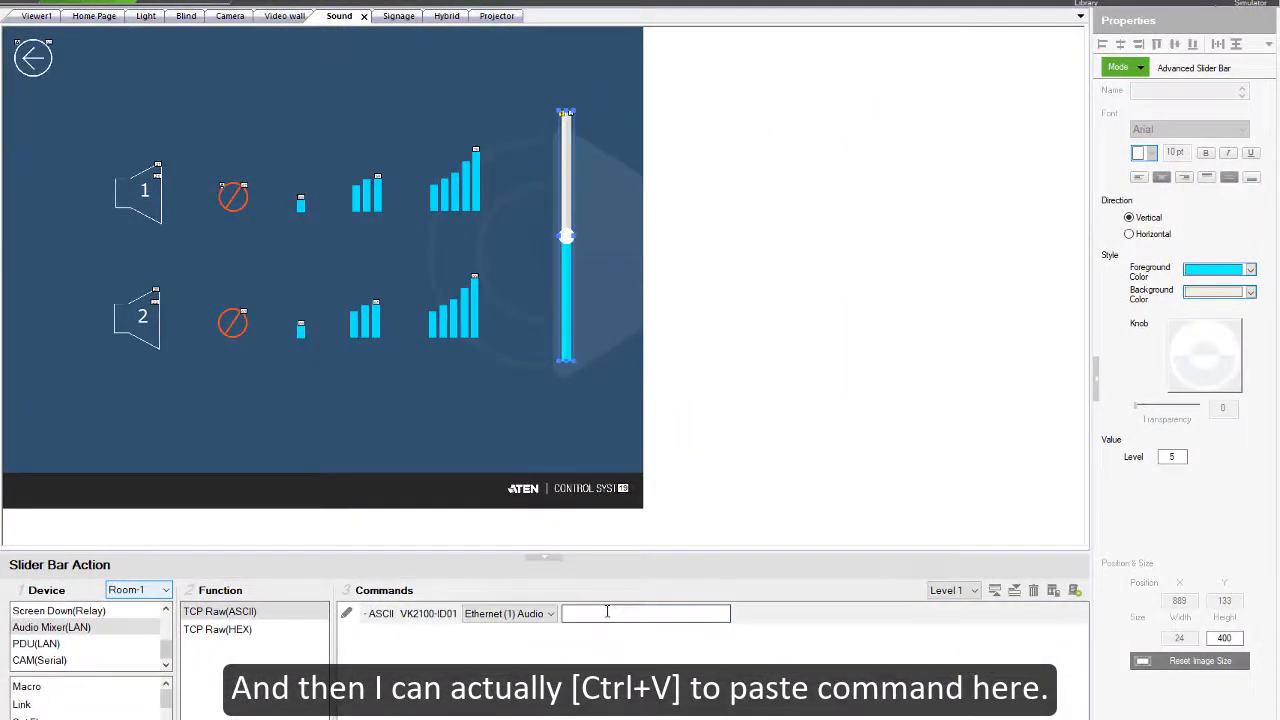
{"action": "key", "text": "ctrl+v"}
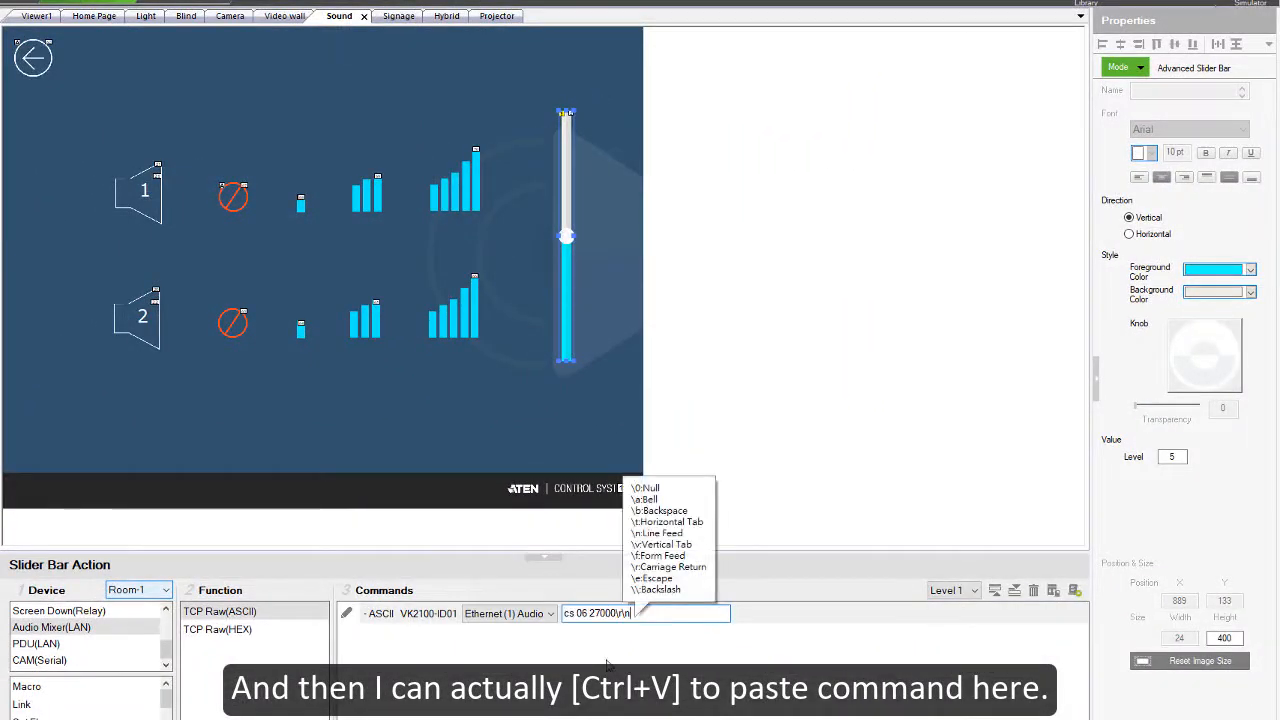
{"action": "left_click", "coordinate": [607, 665]}
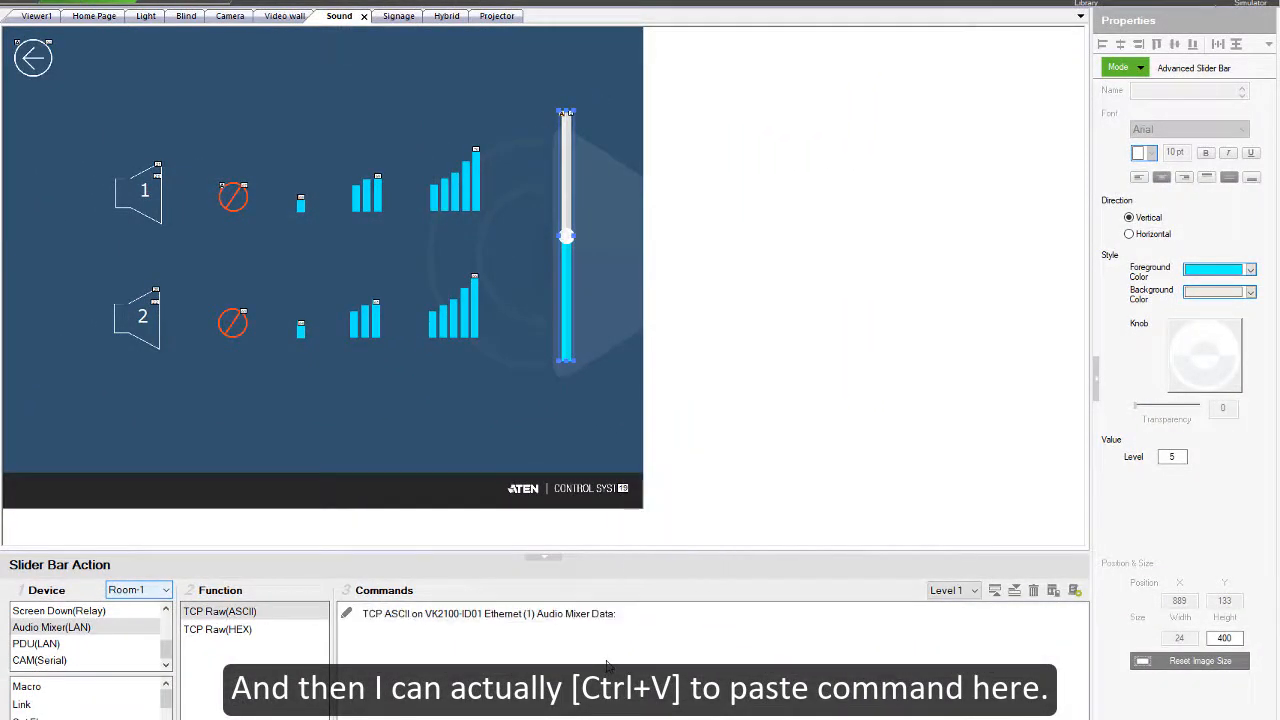
Step: Display the slider bar's Level 2 command list and look over the available levels
{"action": "left_click", "coordinate": [950, 592]}
{"action": "left_click", "coordinate": [950, 620]}
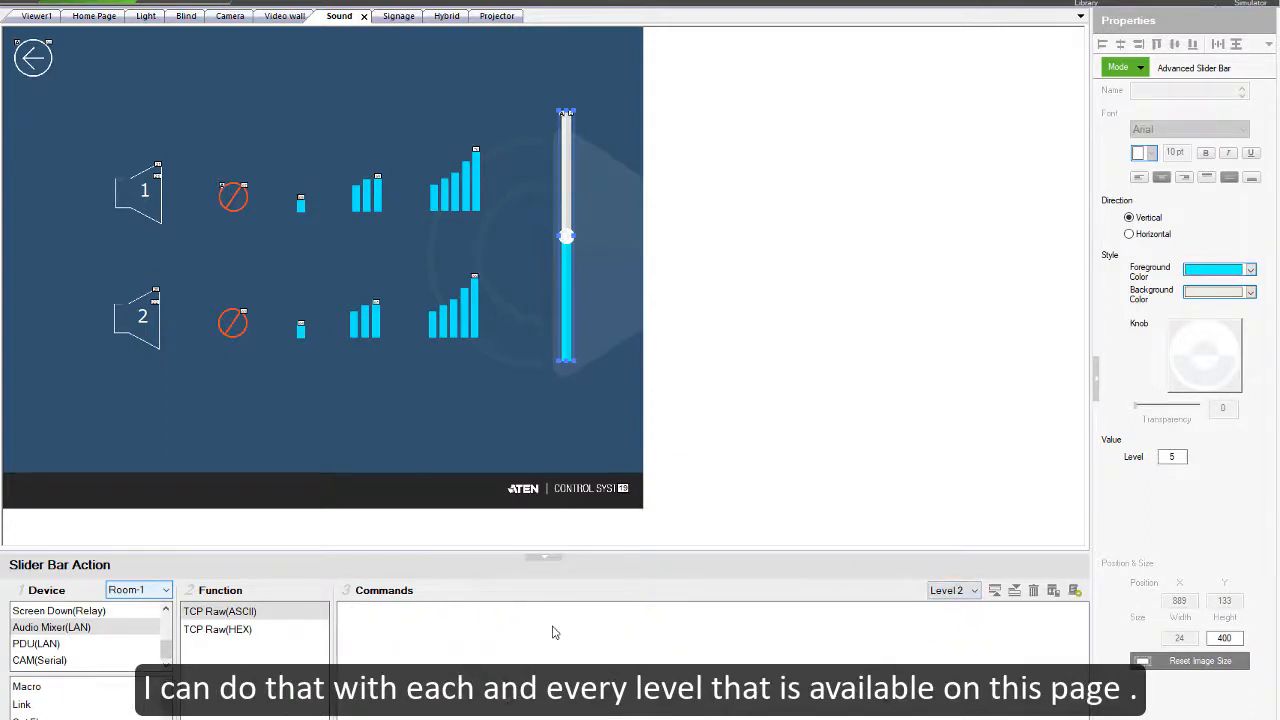
{"action": "left_click", "coordinate": [952, 590]}
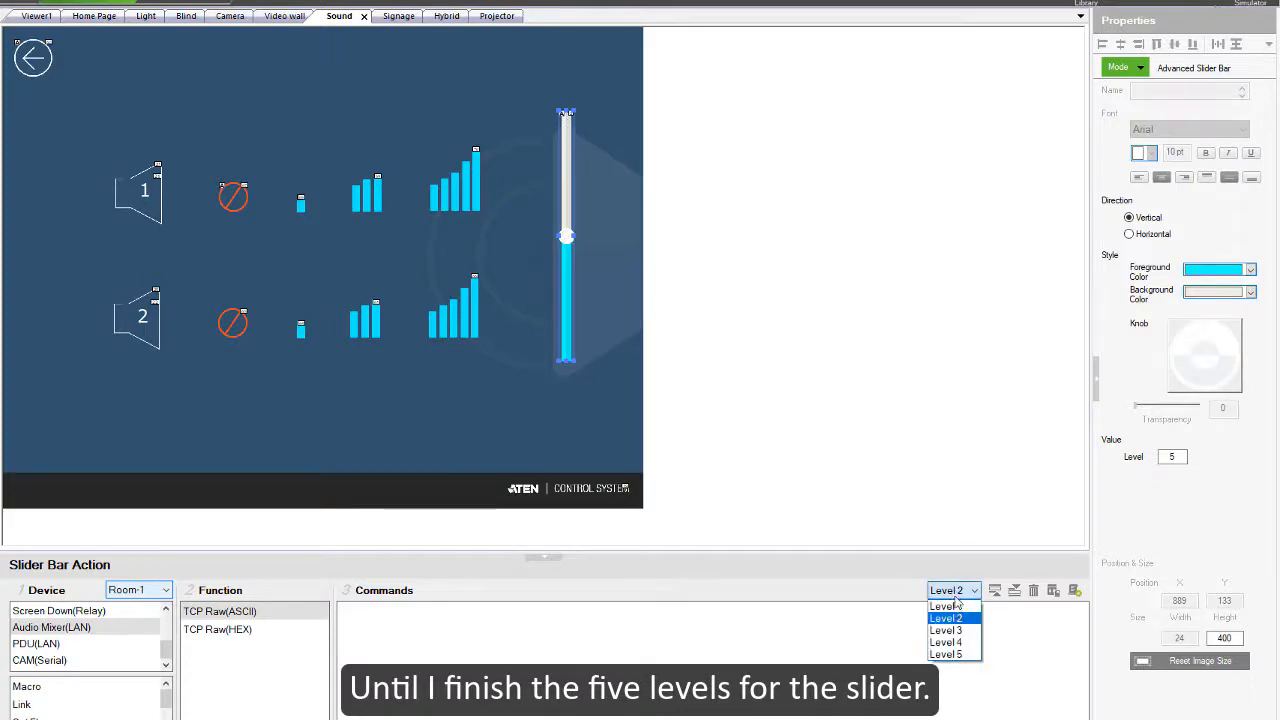
{"action": "left_click", "coordinate": [434, 415]}
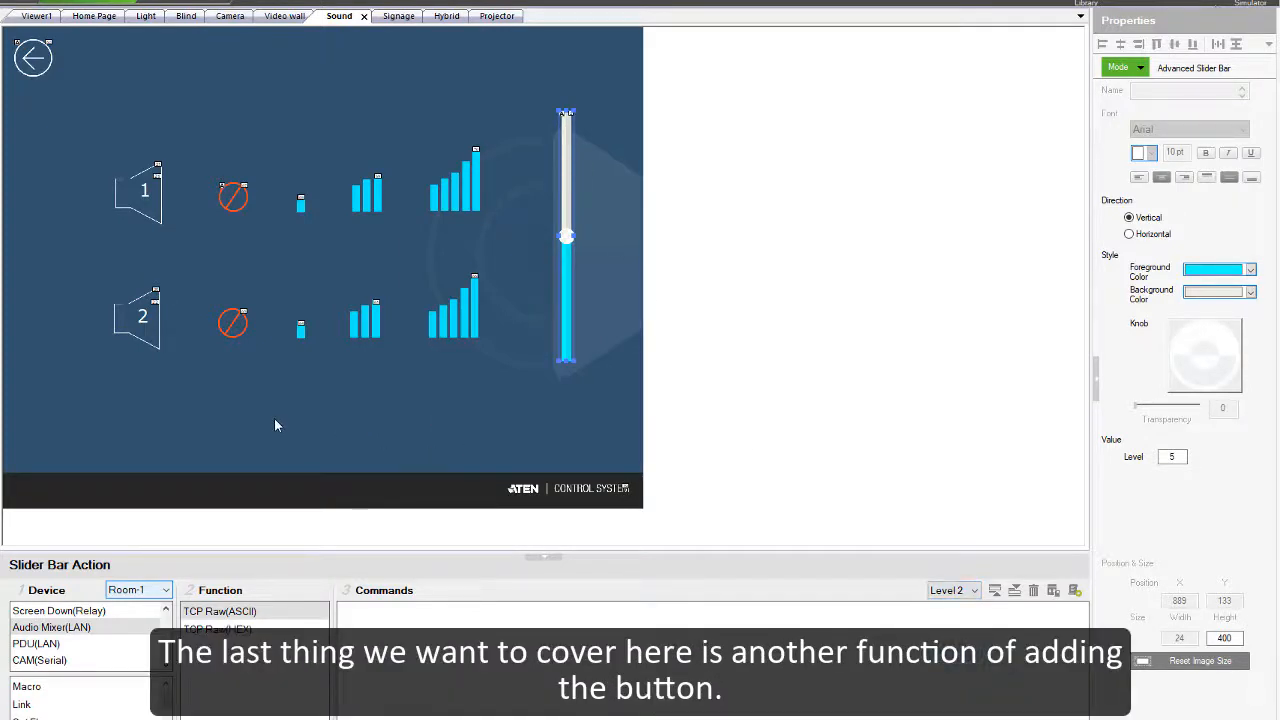
Step: Add a button below speaker 2's row at about X 573, Y 595, and name it "Vol Up"
{"action": "right_click", "coordinate": [252, 403]}
{"action": "left_click", "coordinate": [180, 382]}
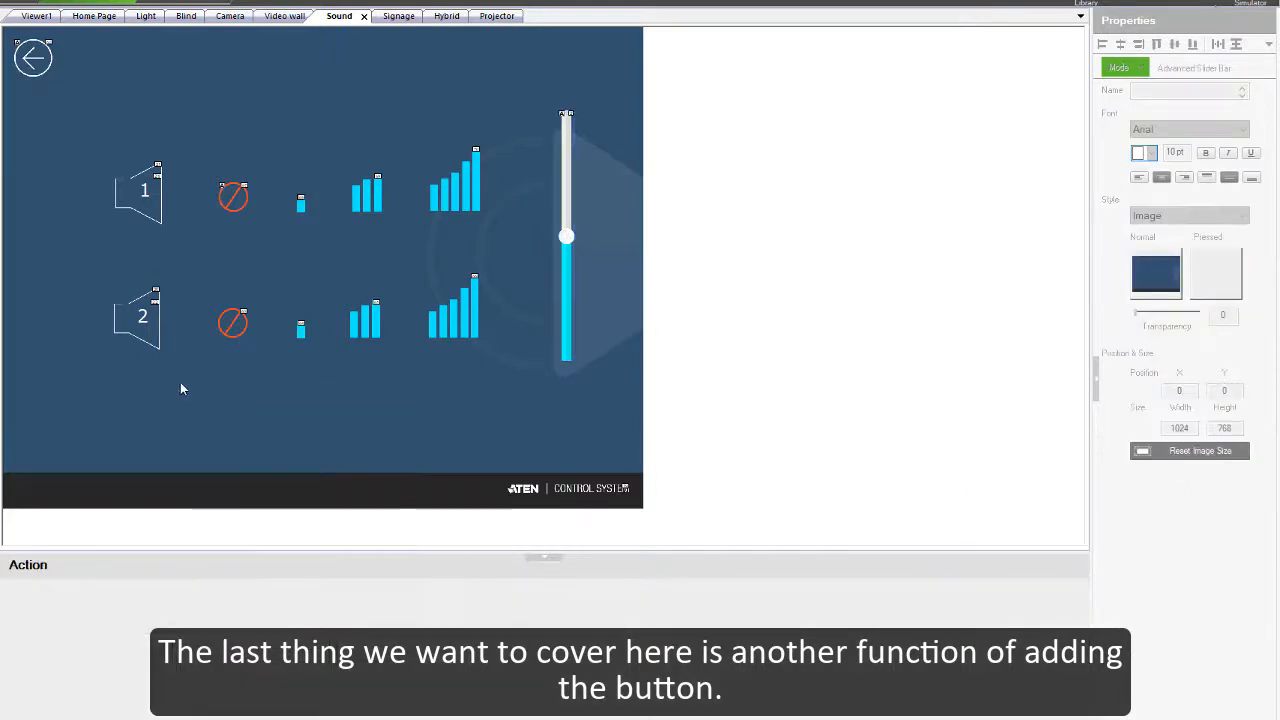
{"action": "right_click", "coordinate": [324, 349]}
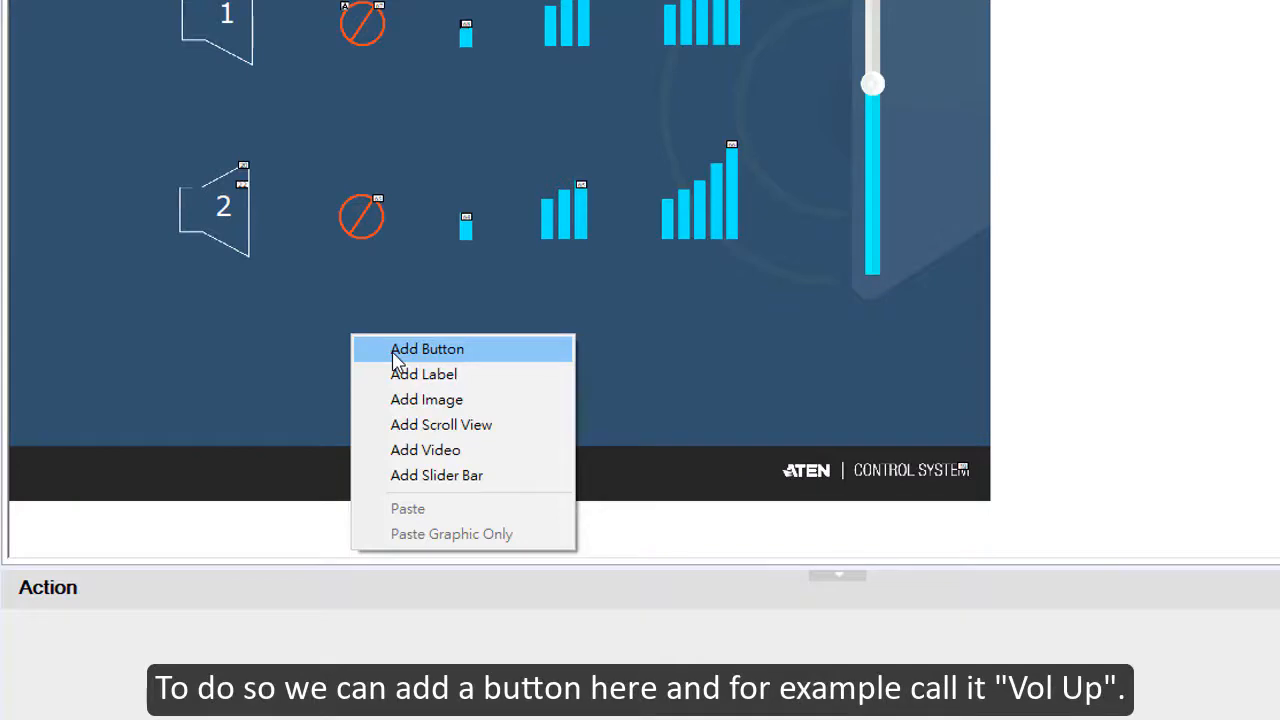
{"action": "left_click", "coordinate": [395, 349]}
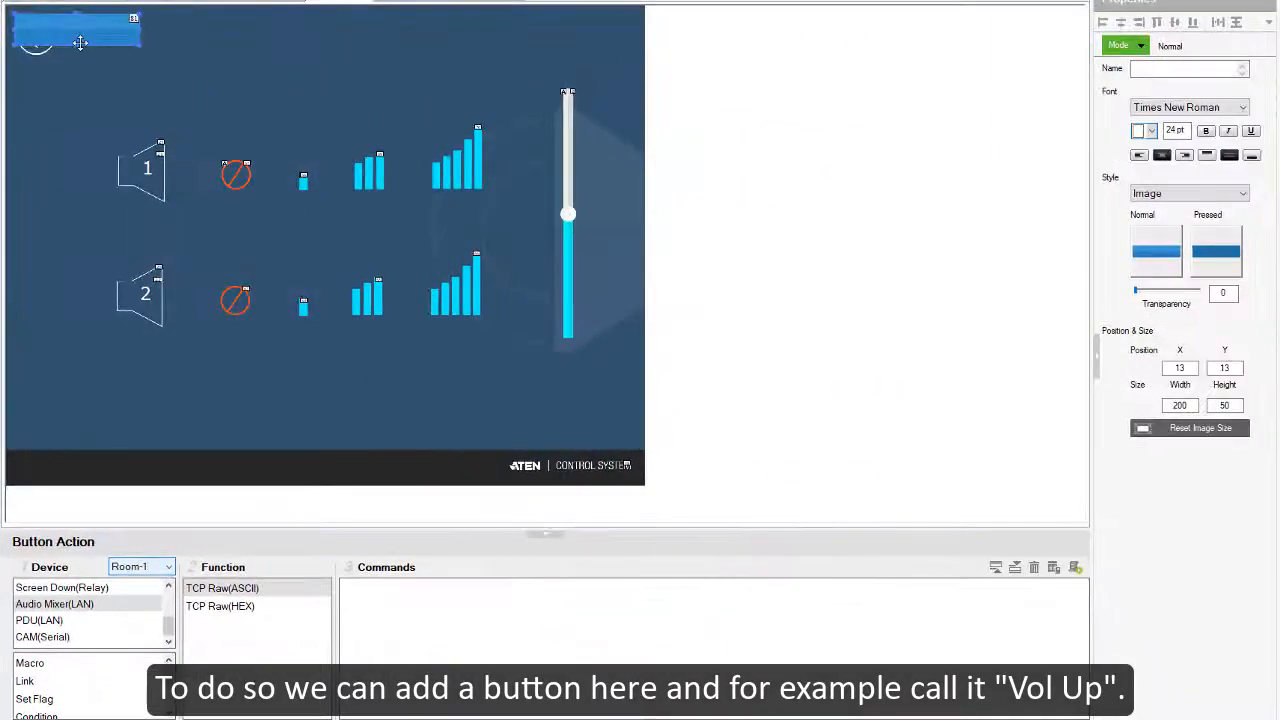
{"action": "left_click_drag", "start_coordinate": [86, 38], "coordinate": [452, 405]}
{"action": "left_click", "coordinate": [1192, 70]}
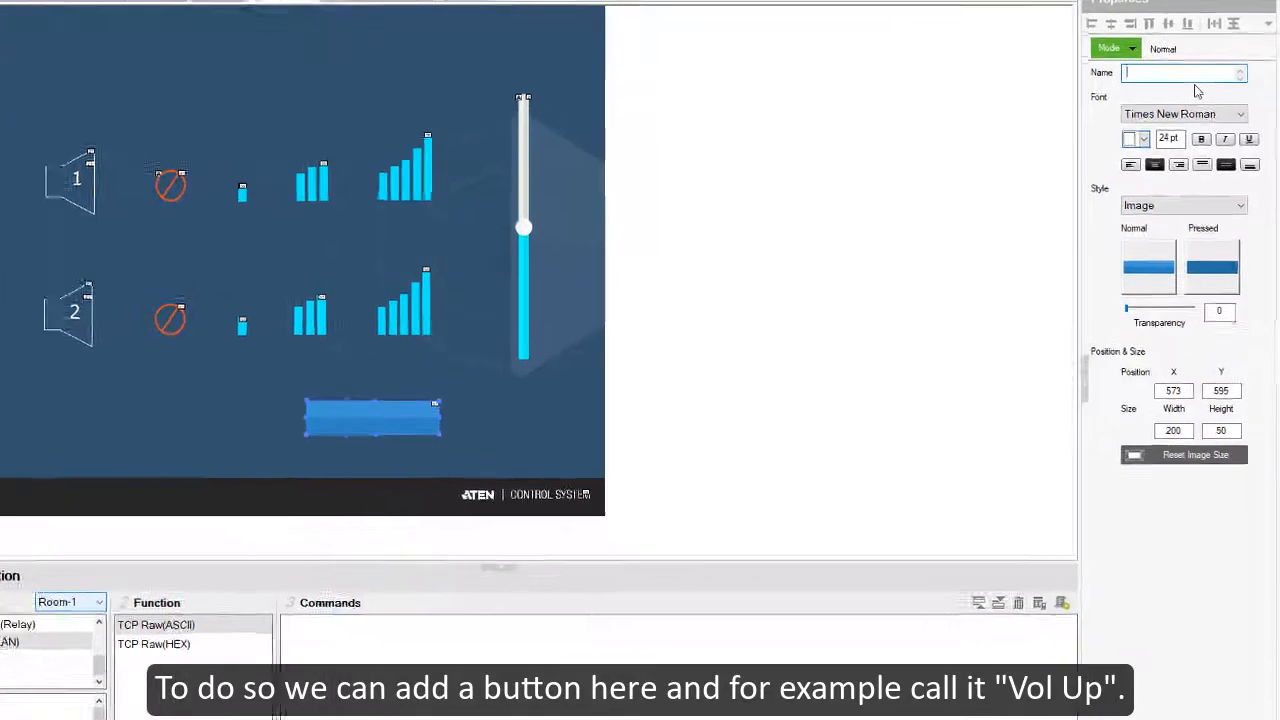
{"action": "type", "text": "Vol"}
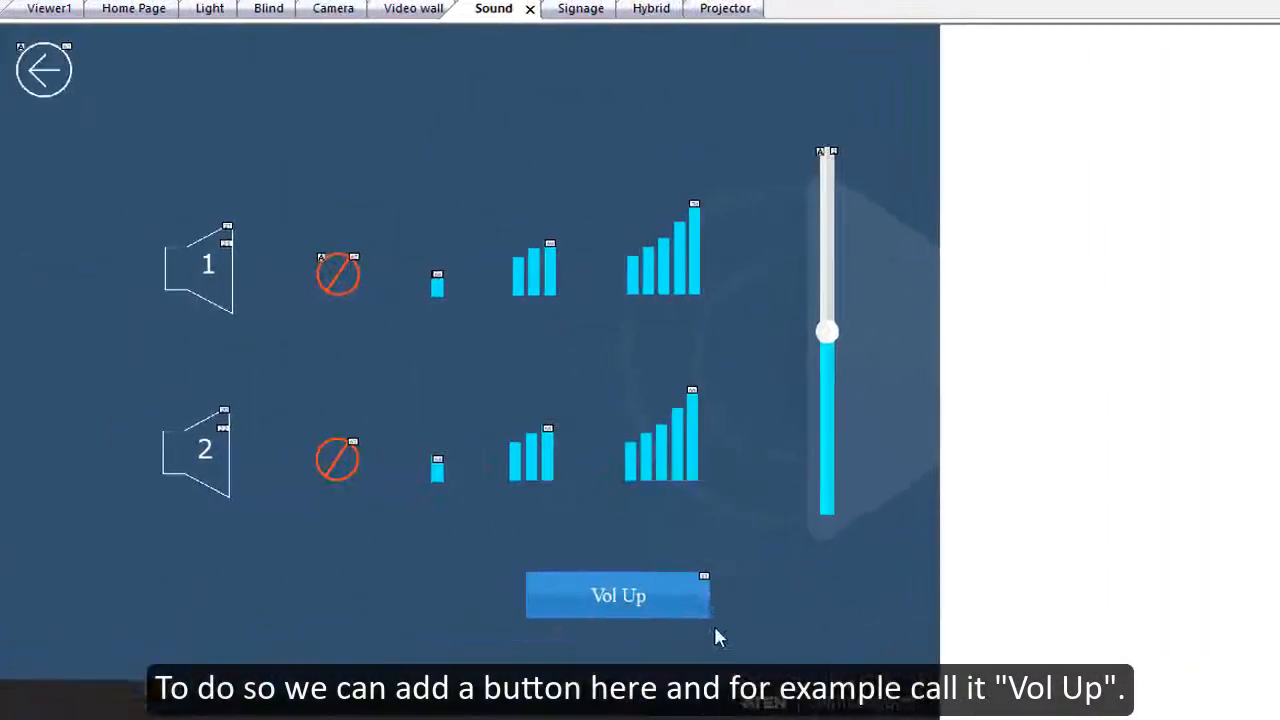
Step: Shrink the Vol Up button to about 70 wide, move it to about X 287, Y 592, and set its mode to Long Press
{"action": "left_click_drag", "start_coordinate": [712, 596], "coordinate": [335, 596]}
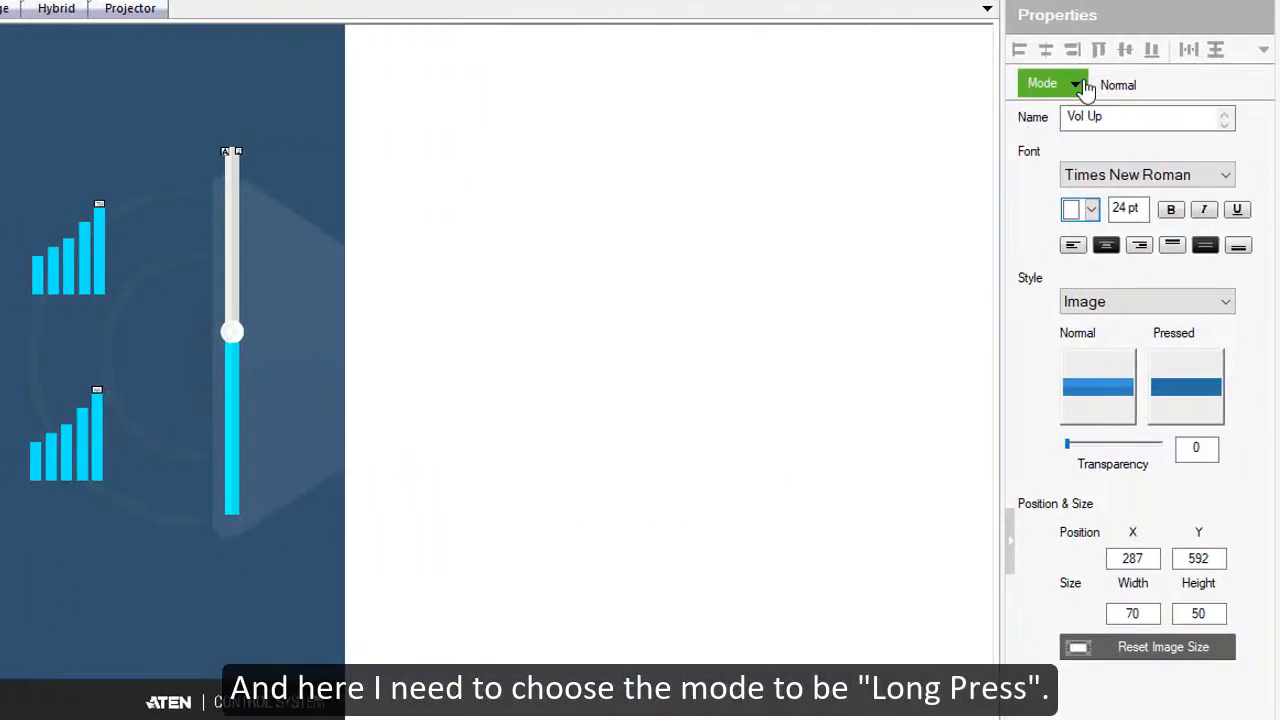
{"action": "left_click", "coordinate": [1087, 86]}
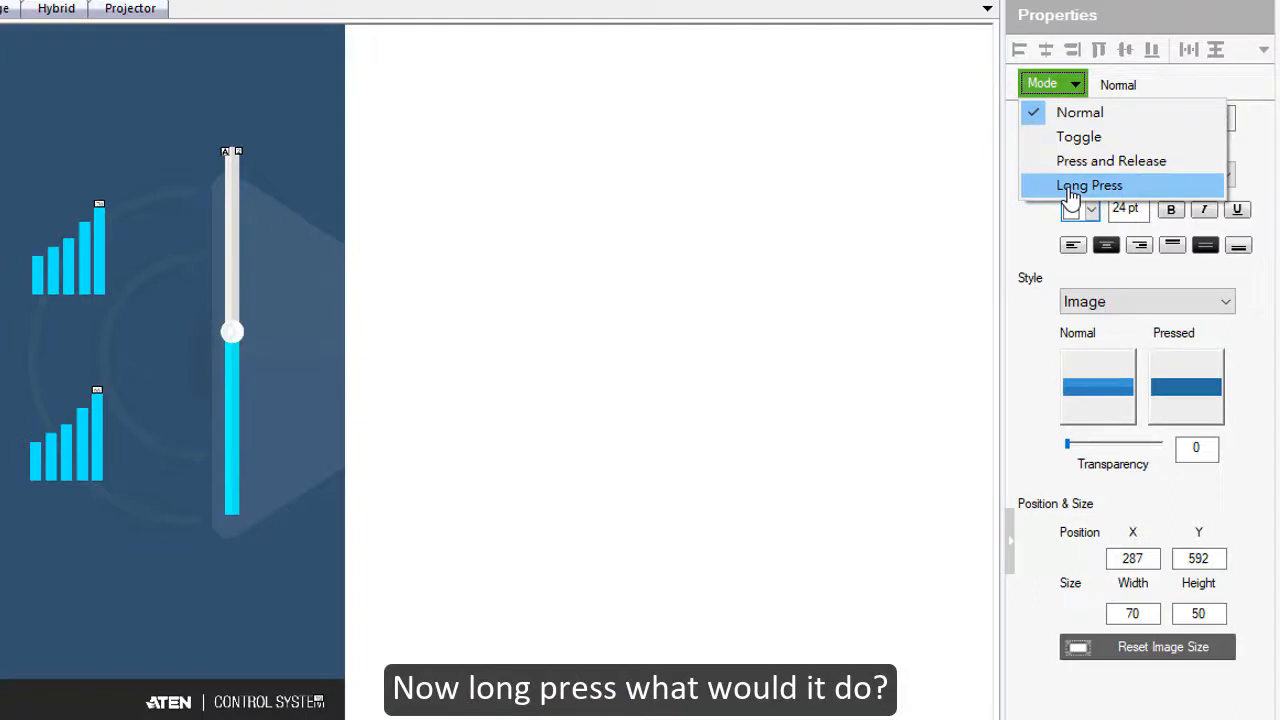
{"action": "left_click", "coordinate": [1074, 187]}
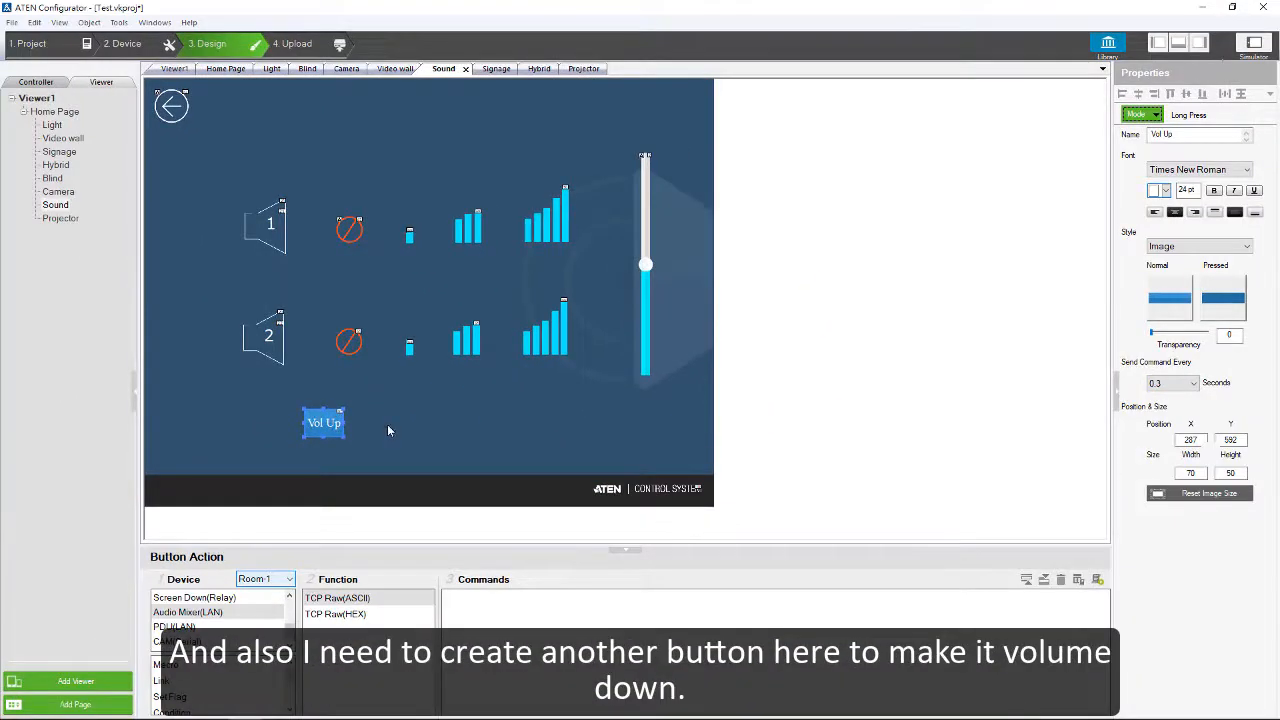
Step: Add a second button to the right of Vol Up at about X 517, Y 603, and name it "Vol Down"
{"action": "right_click", "coordinate": [387, 424]}
{"action": "left_click", "coordinate": [410, 418]}
{"action": "right_click", "coordinate": [411, 419]}
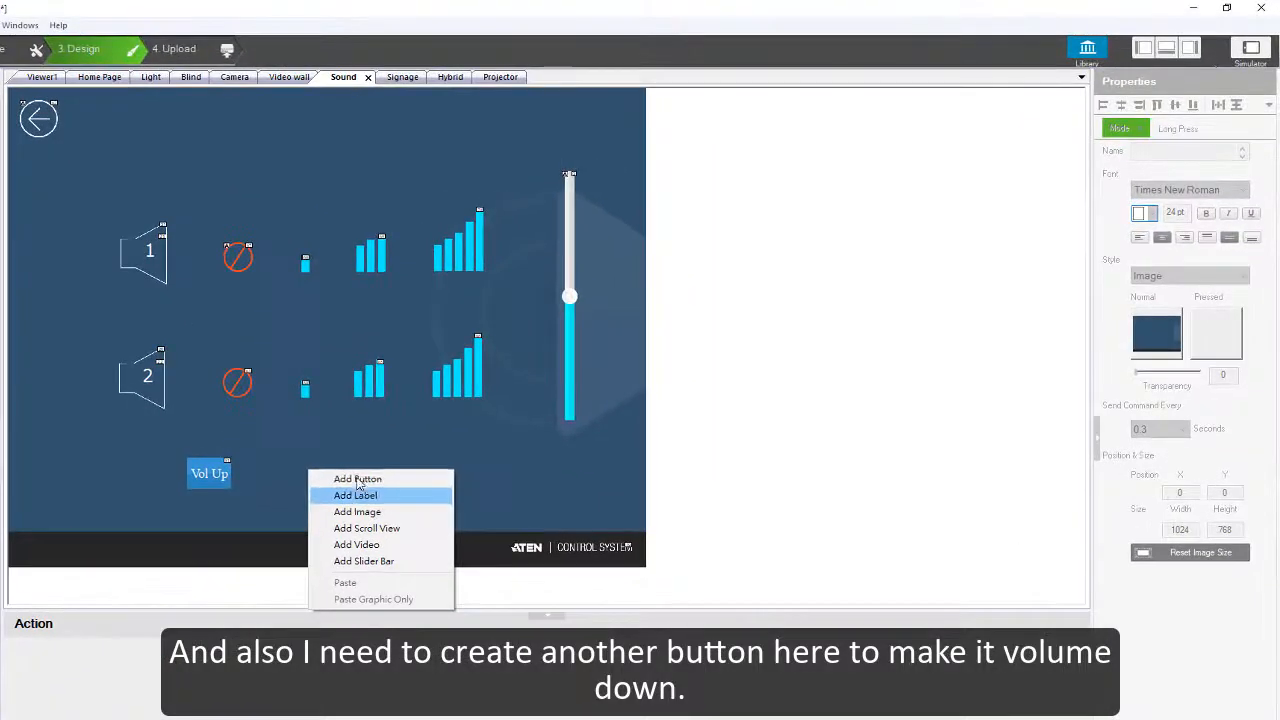
{"action": "left_click", "coordinate": [358, 479]}
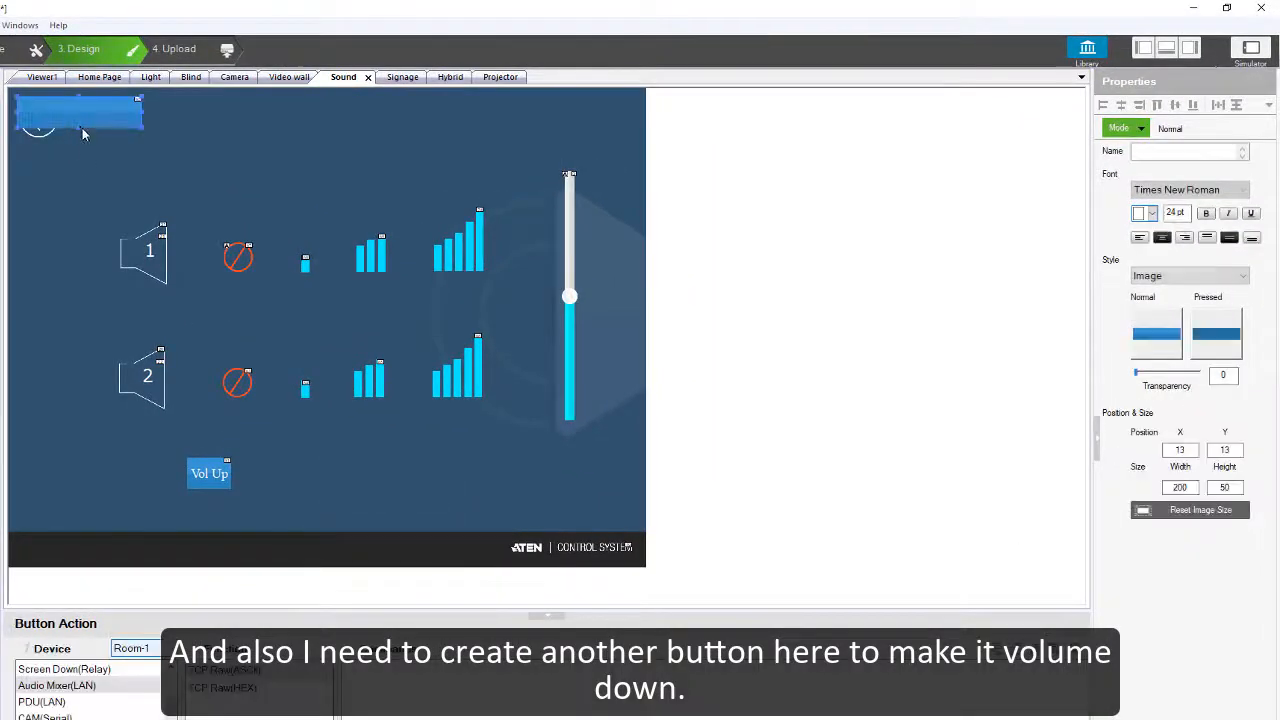
{"action": "left_click_drag", "start_coordinate": [100, 125], "coordinate": [404, 484]}
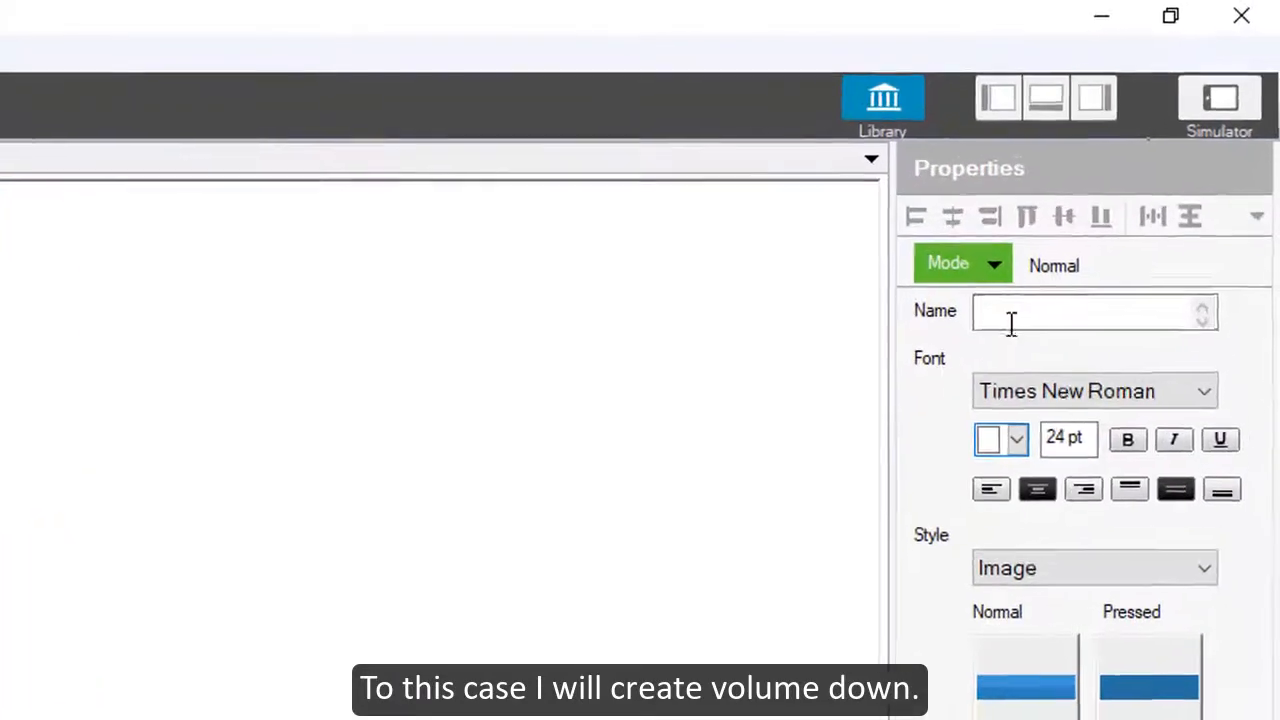
{"action": "left_click", "coordinate": [1149, 154]}
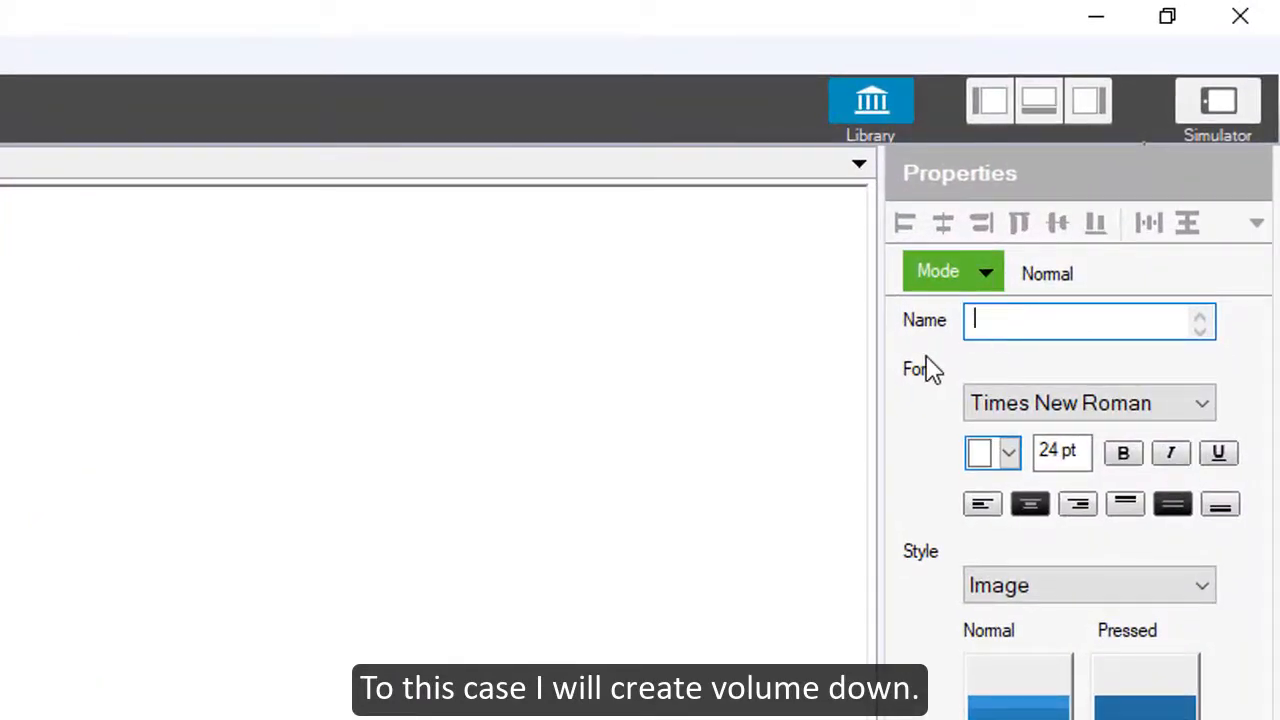
{"action": "type", "text": "Vol Down"}
{"action": "key", "text": "Return"}
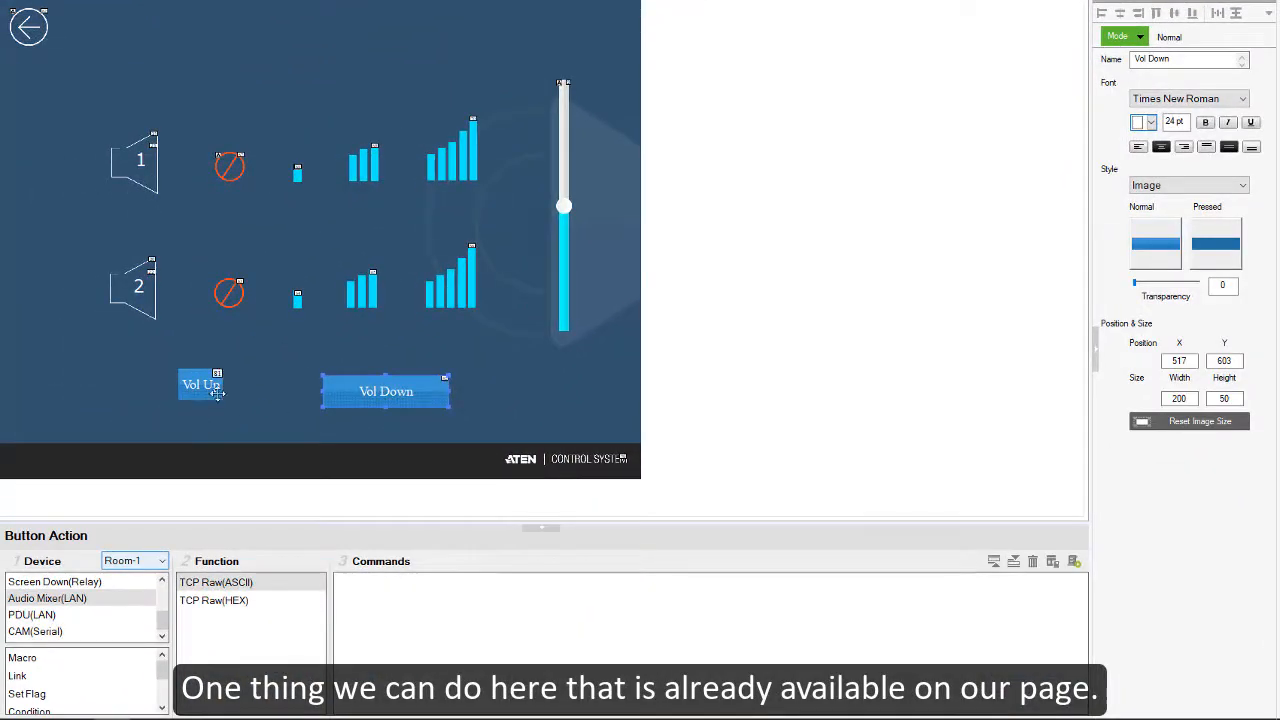
Step: Move Vol Down slightly lower, to about X 522, Y 622, and make it the same size as Vol Up
{"action": "left_click_drag", "start_coordinate": [414, 397], "coordinate": [414, 409]}
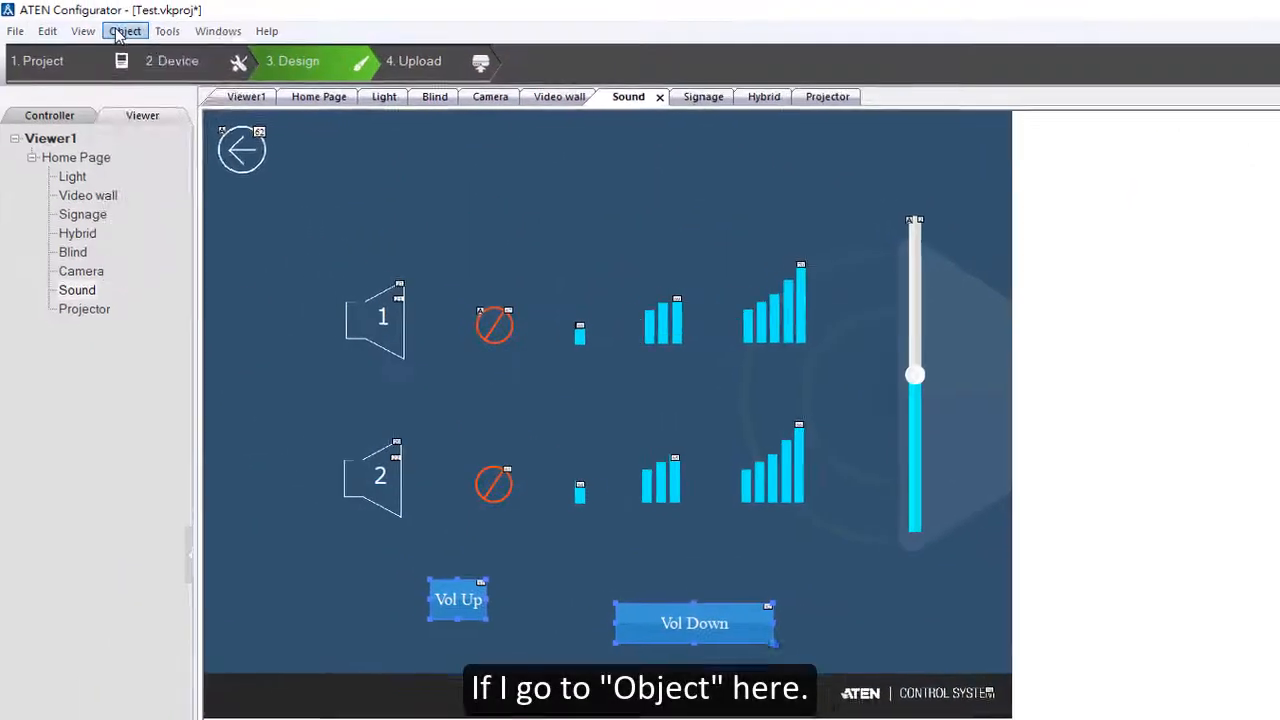
{"action": "left_click", "coordinate": [120, 32]}
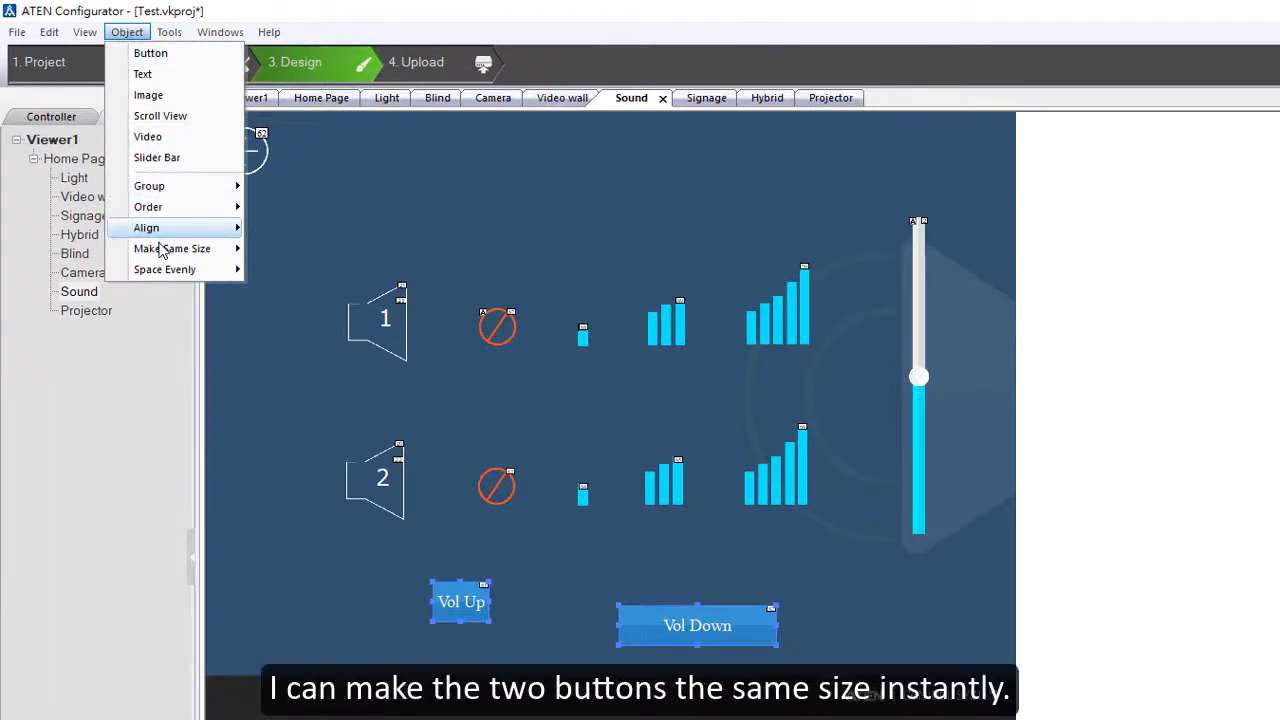
{"action": "mouse_move", "coordinate": [160, 250]}
{"action": "left_click", "coordinate": [280, 290]}
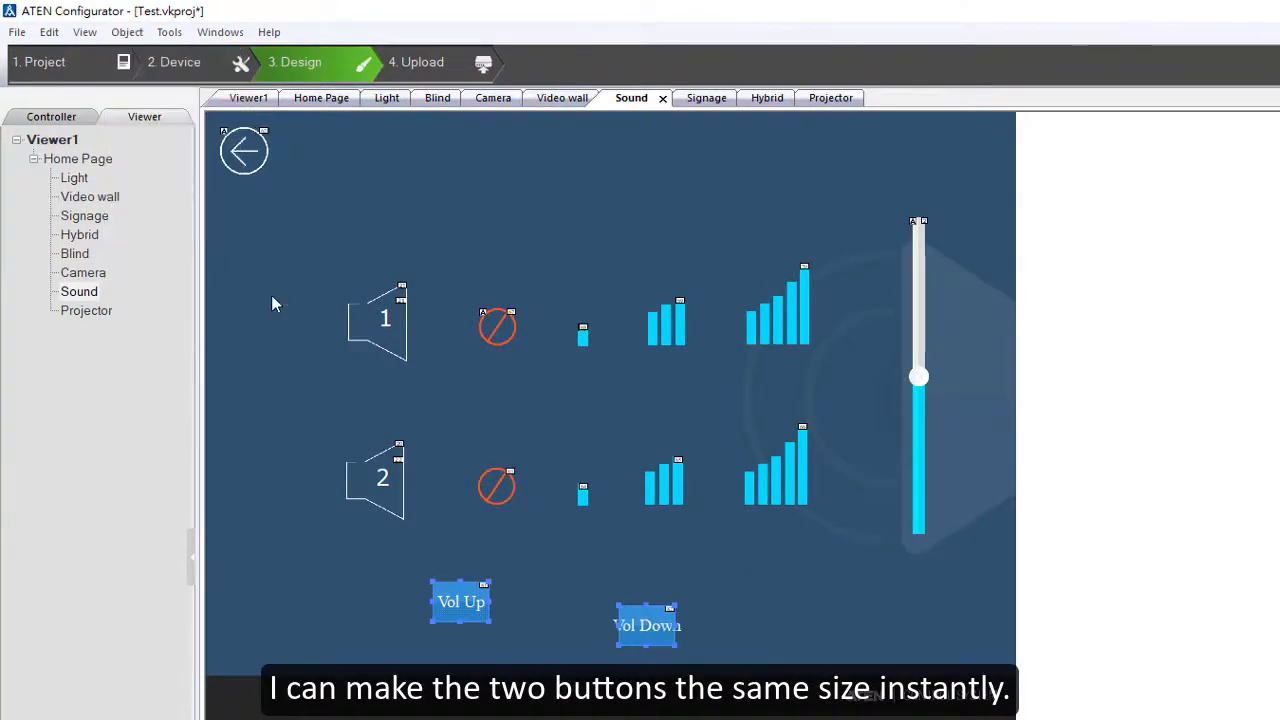
Step: Align the top edges of the Vol Up and Vol Down buttons
{"action": "left_click", "coordinate": [127, 32]}
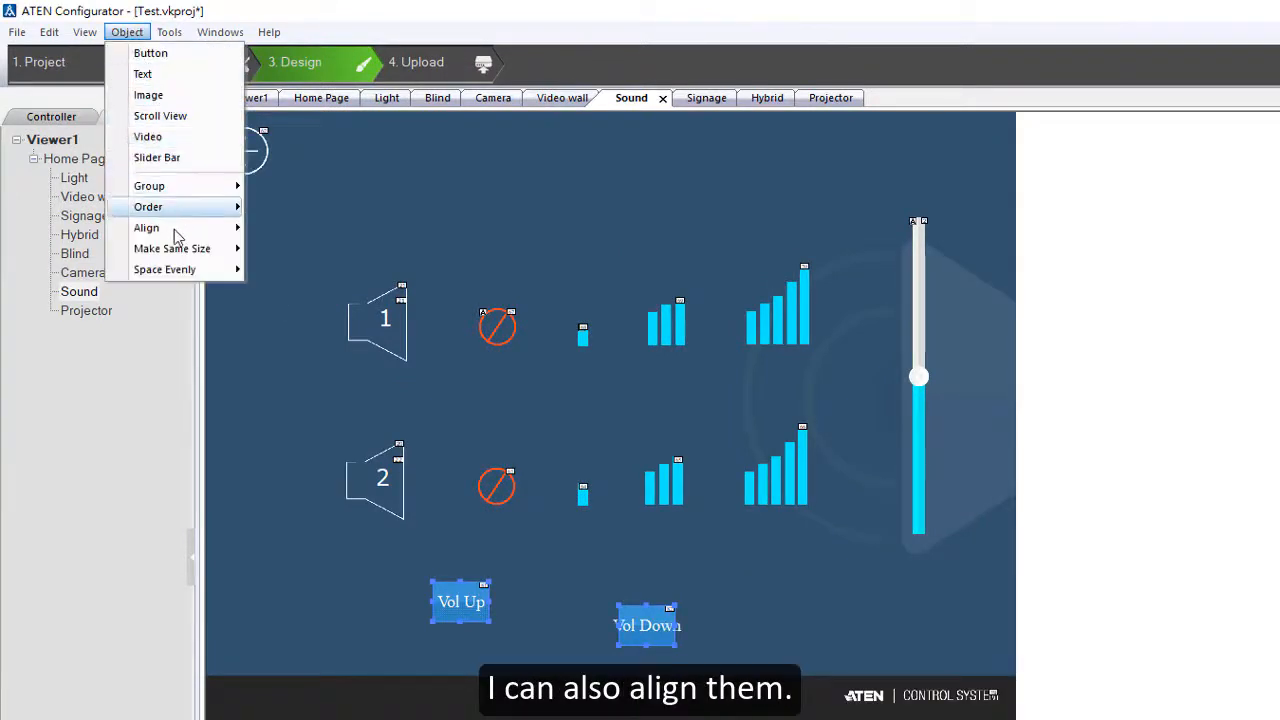
{"action": "mouse_move", "coordinate": [174, 234]}
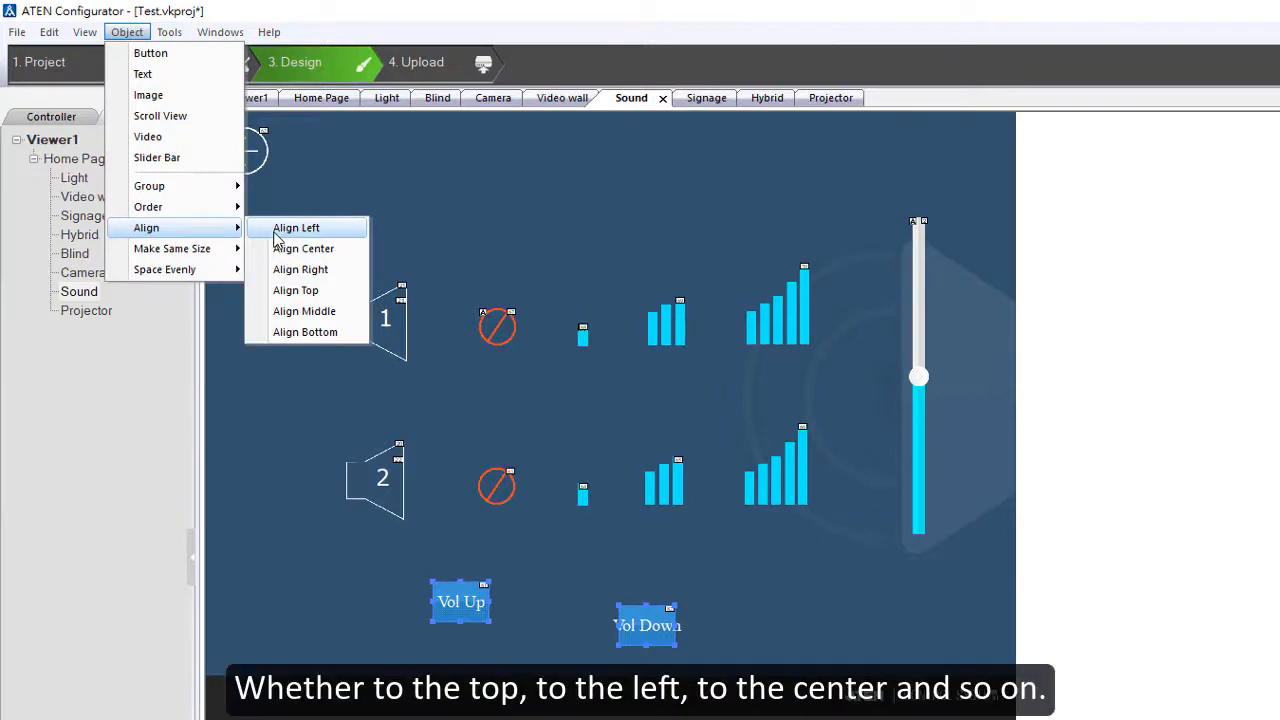
{"action": "left_click", "coordinate": [288, 291]}
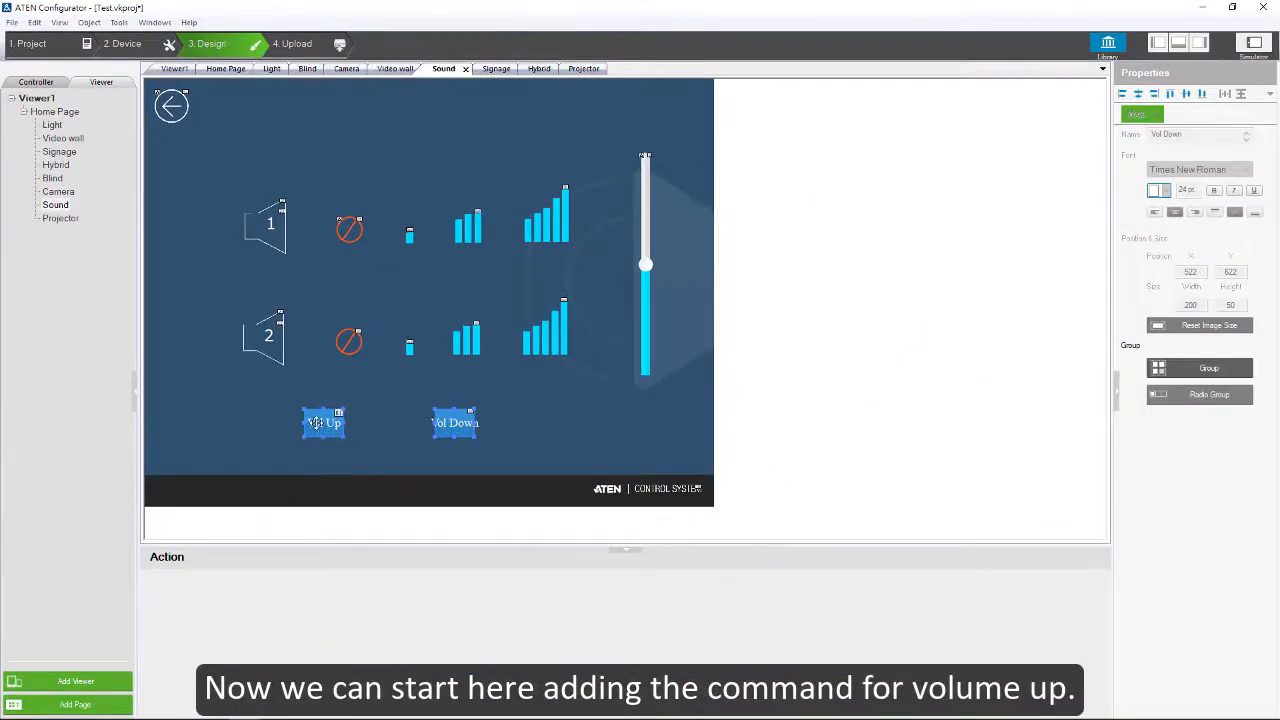
Step: Add a TCP Raw(ASCII) command for the Audio Mixer(LAN) to the Vol Up button, with data "cs 06 55000\r\n"
{"action": "left_click", "coordinate": [334, 428]}
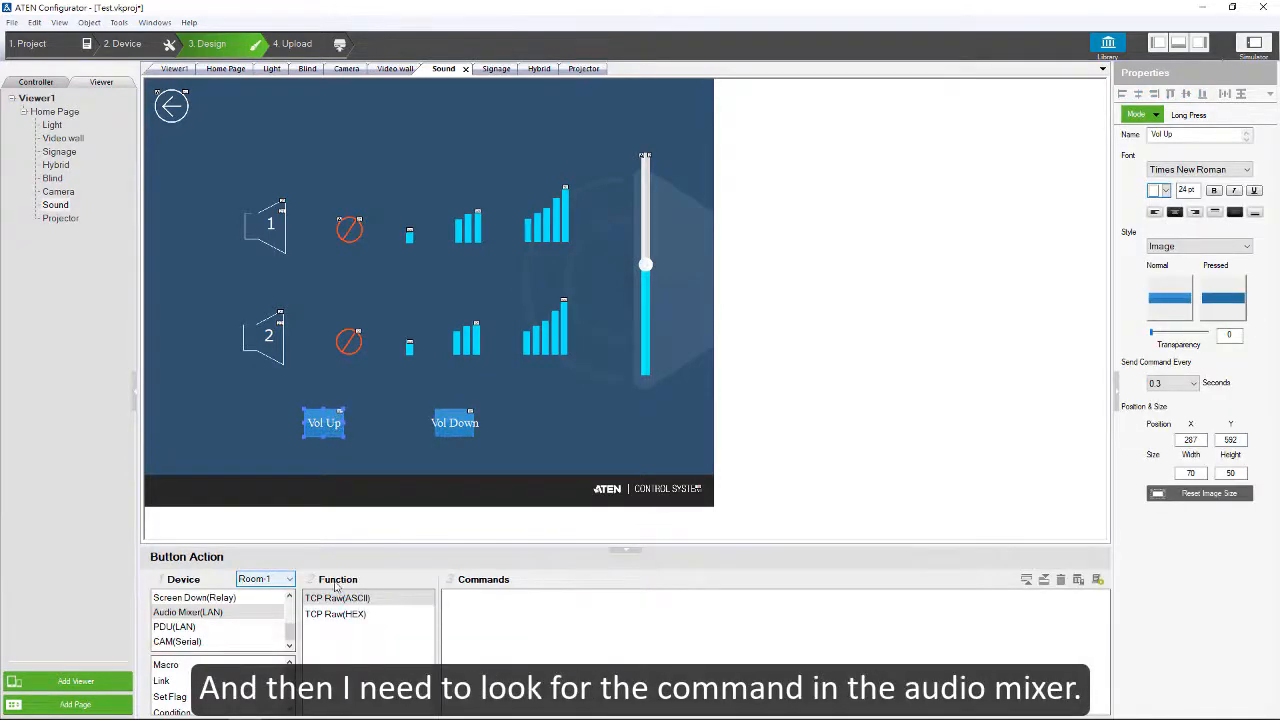
{"action": "double_click", "coordinate": [334, 598]}
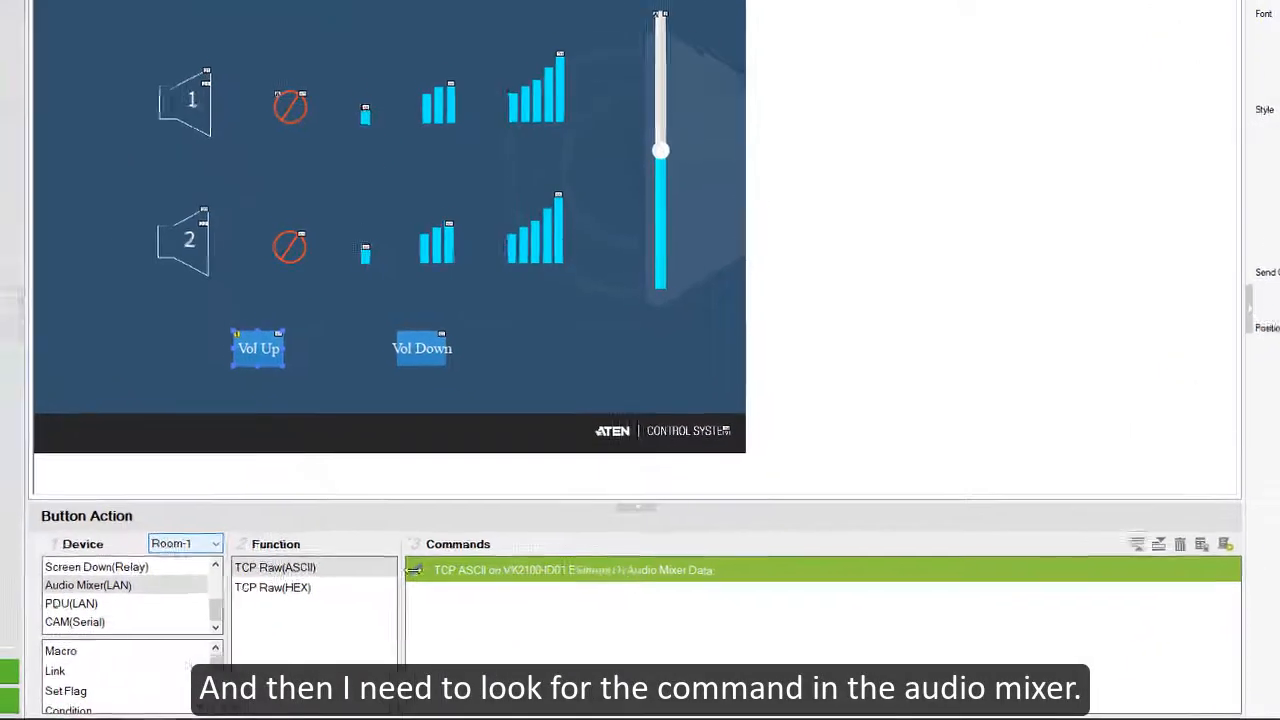
{"action": "left_click", "coordinate": [686, 570]}
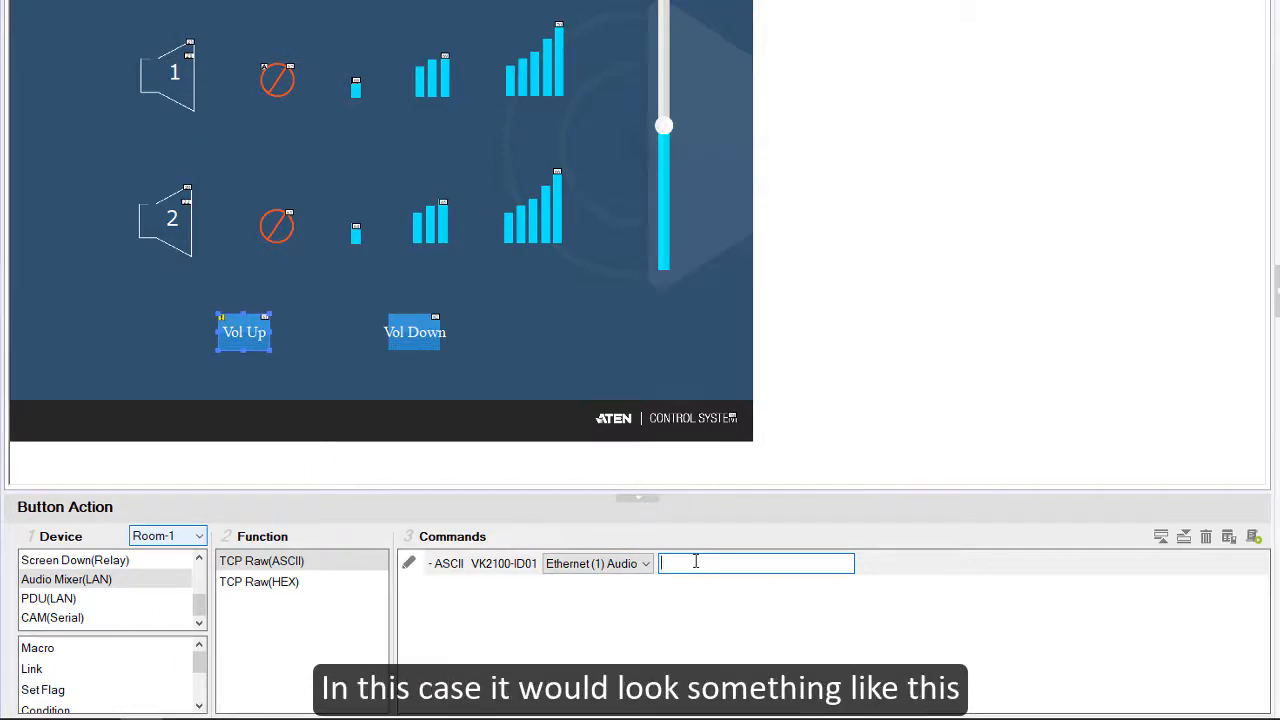
{"action": "type", "text": "cs"}
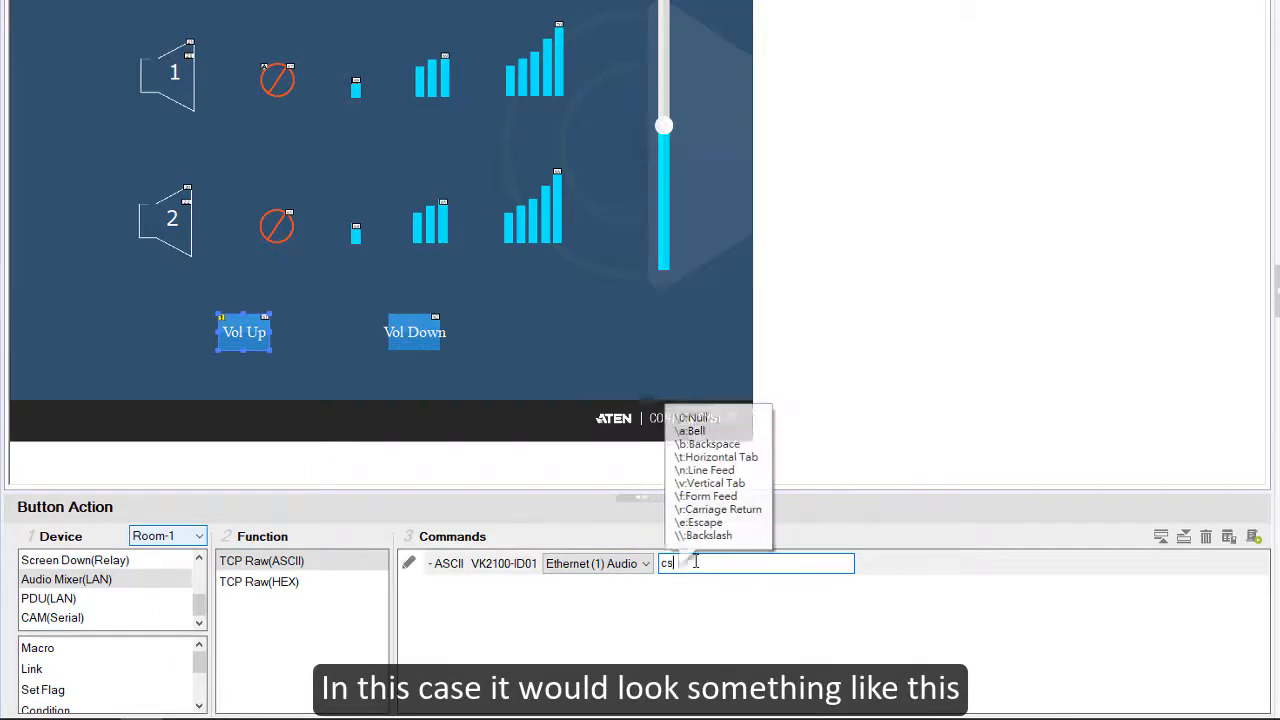
{"action": "key", "text": "Return"}
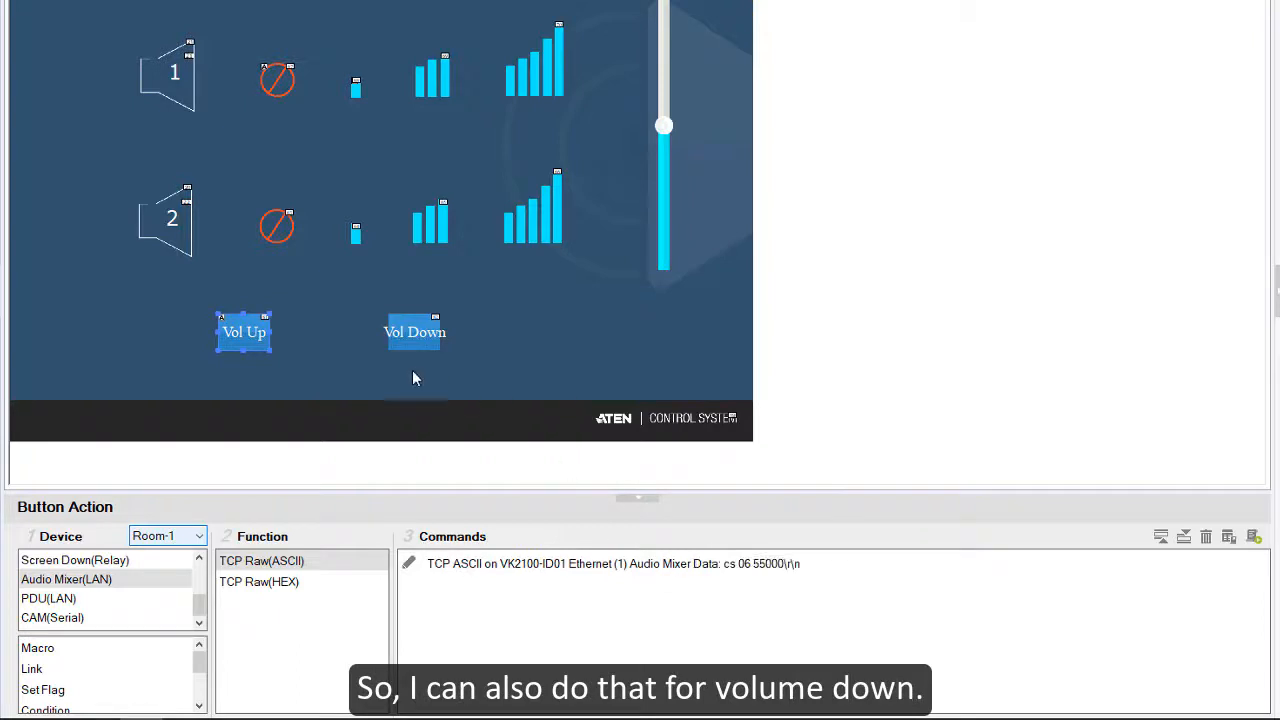
Step: Set the Vol Down button's mode to Long Press and its command sending interval to 0.3 seconds
{"action": "left_click", "coordinate": [430, 322]}
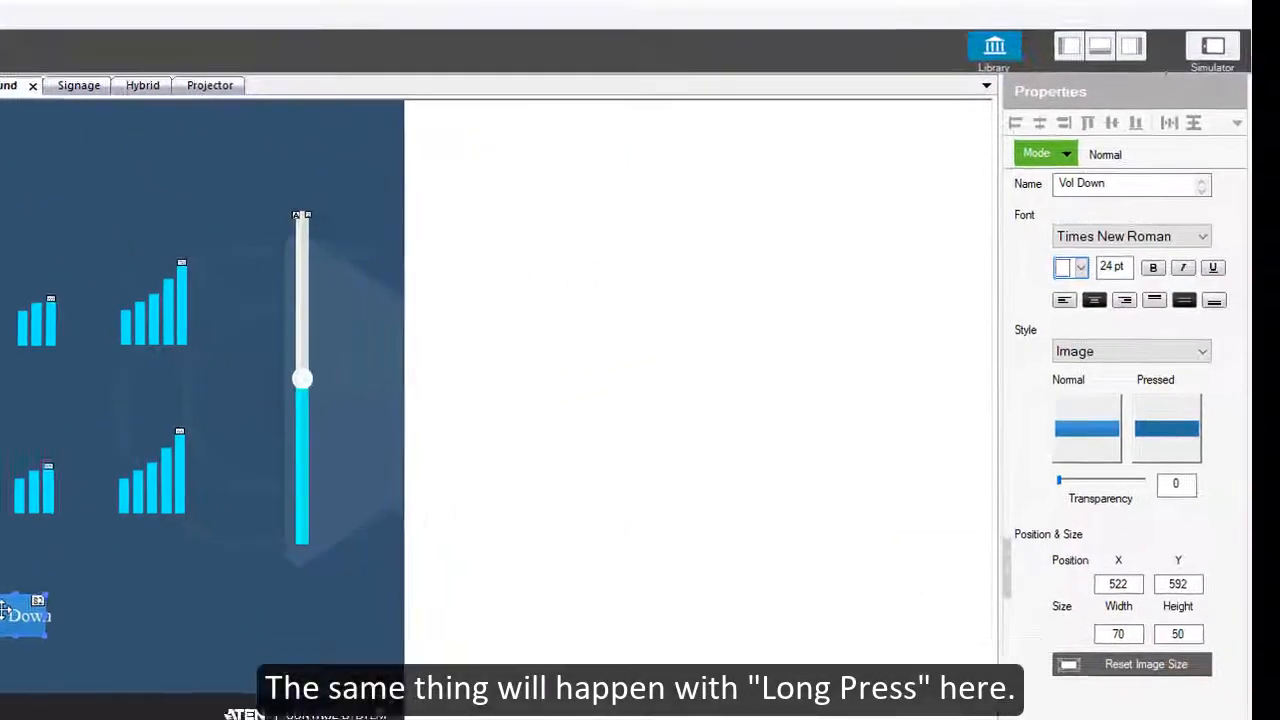
{"action": "left_click", "coordinate": [1038, 153]}
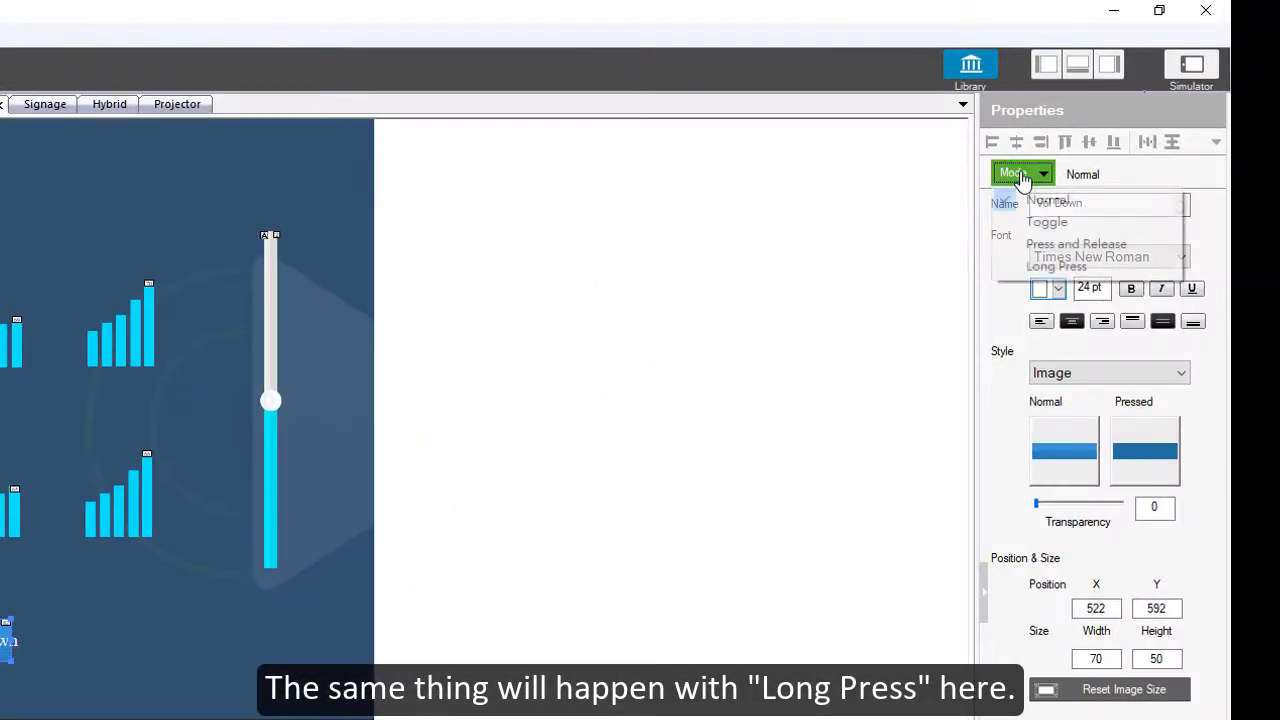
{"action": "left_click", "coordinate": [1030, 266]}
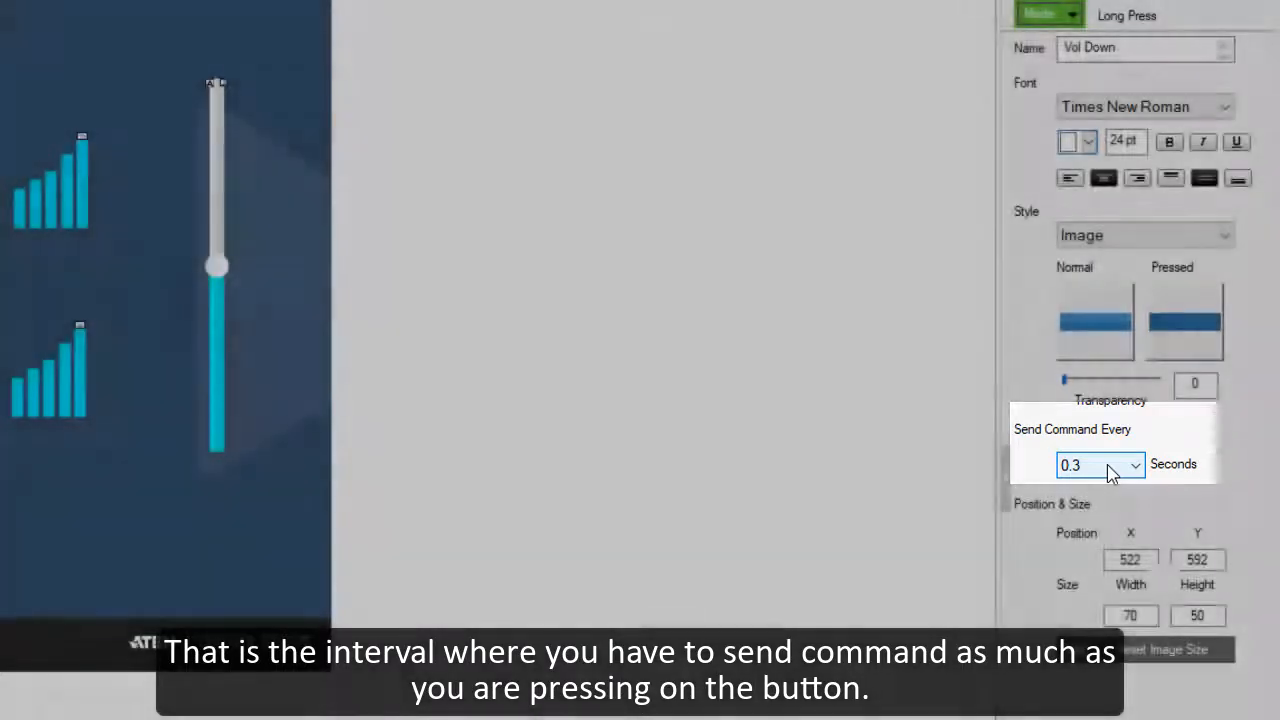
{"action": "left_click", "coordinate": [1110, 472]}
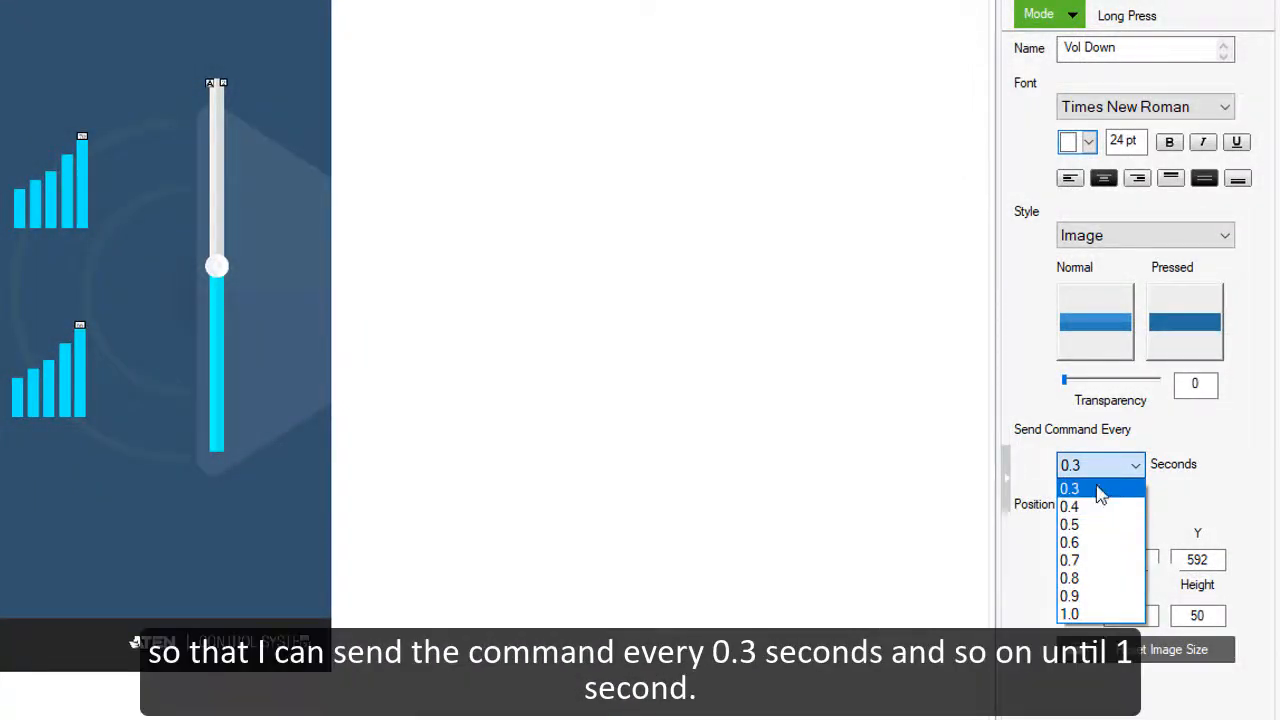
{"action": "left_click", "coordinate": [1100, 489]}
{"action": "left_click", "coordinate": [1097, 472]}
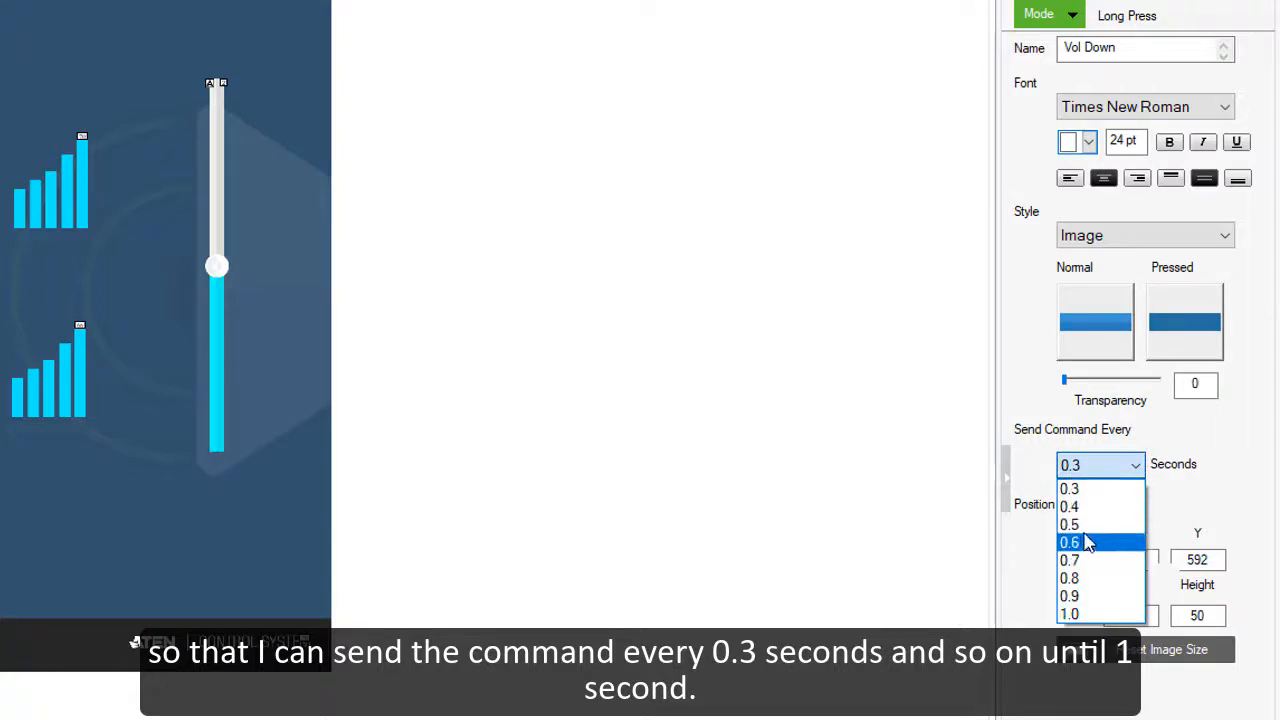
{"action": "left_click", "coordinate": [815, 432]}
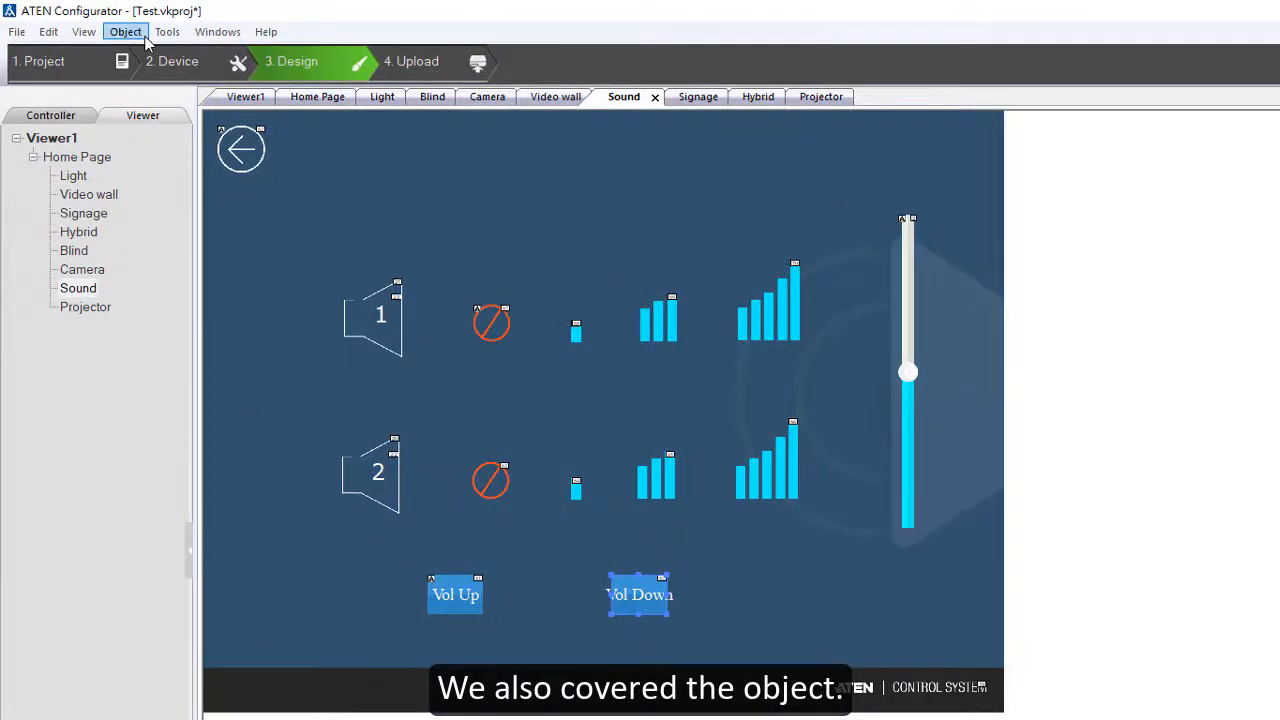
Step: Try to space the selected Vol Down button evenly across the page width
{"action": "left_click", "coordinate": [138, 36]}
{"action": "mouse_move", "coordinate": [170, 246]}
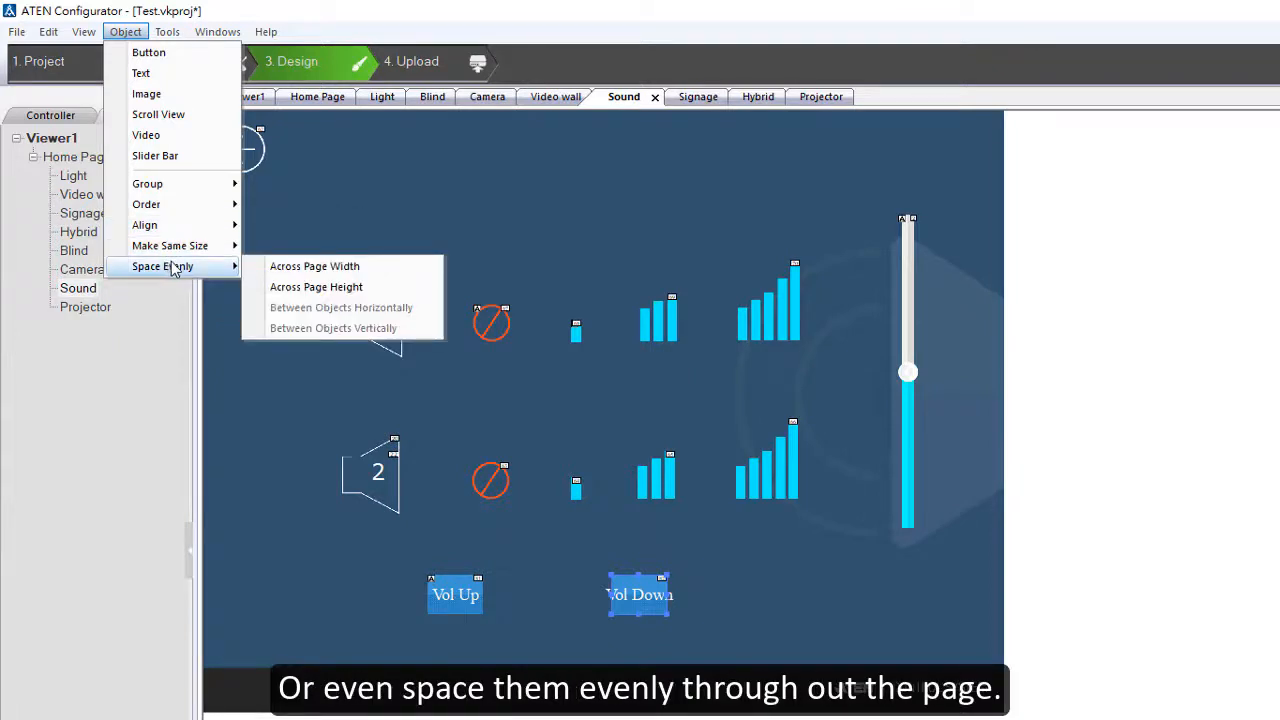
{"action": "left_click", "coordinate": [305, 266]}
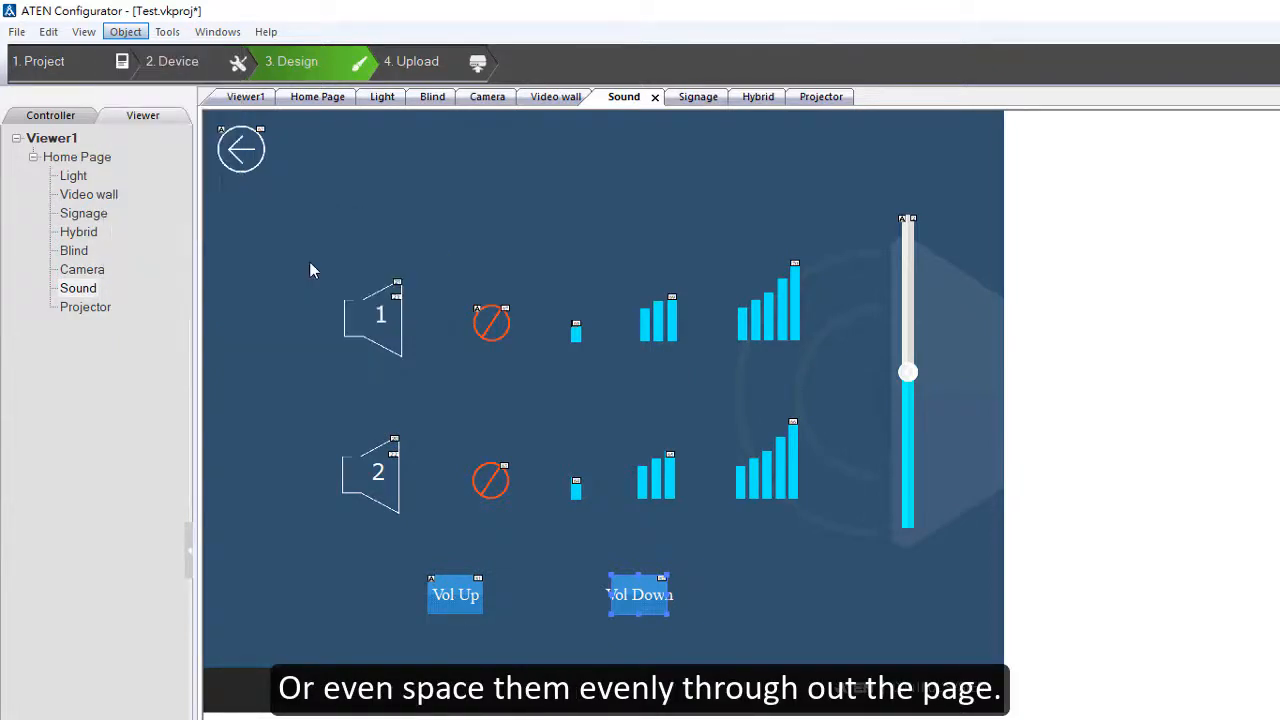